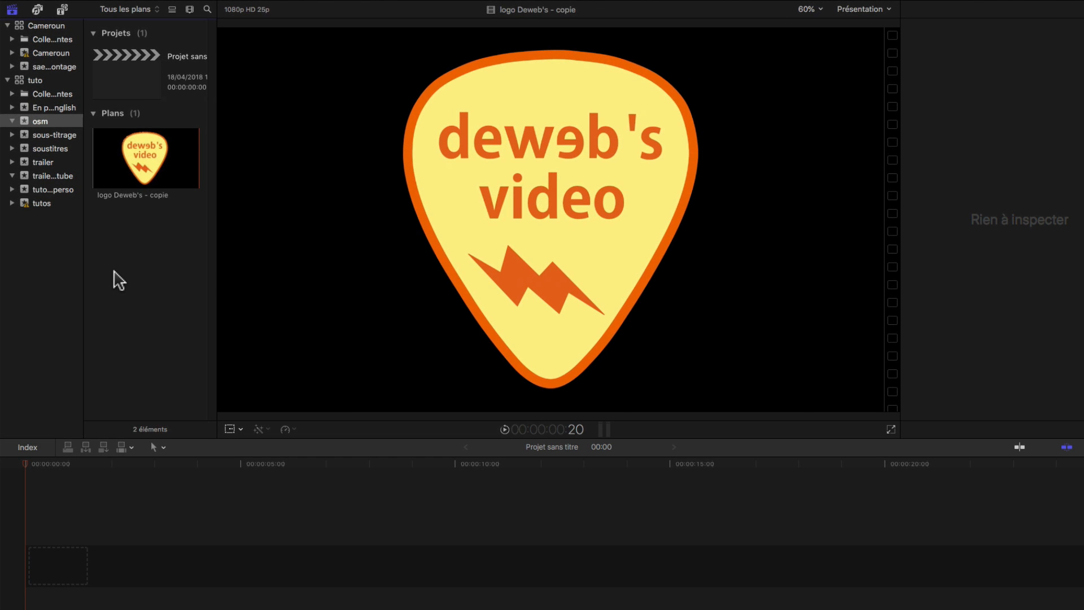
Append the logo Deweb's - copie clip to the empty timeline and play it from the beginning
left_click(145, 157)
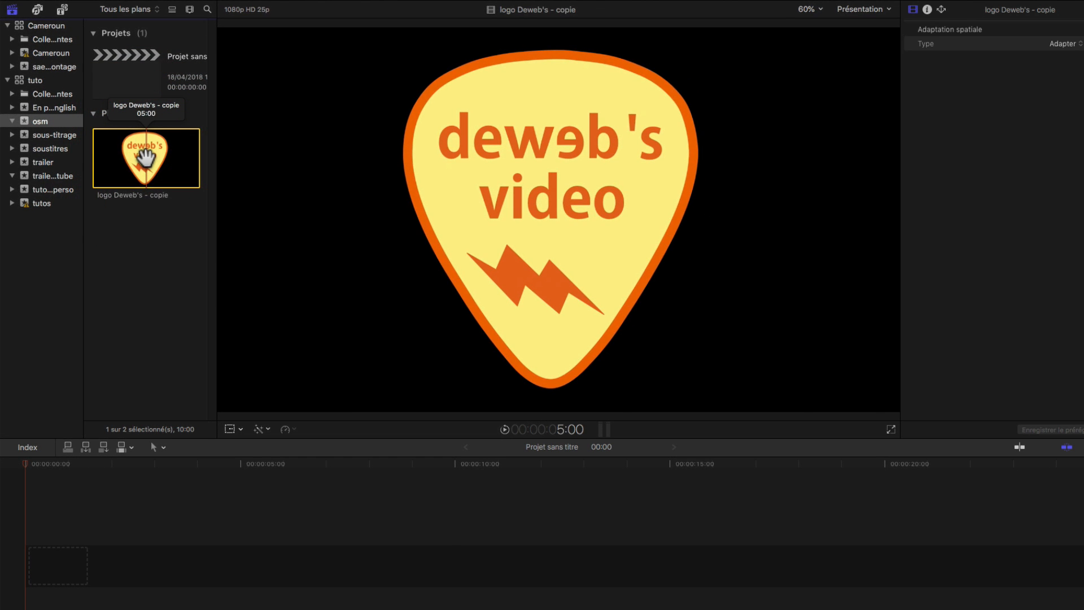
key("e")
left_click(5, 470)
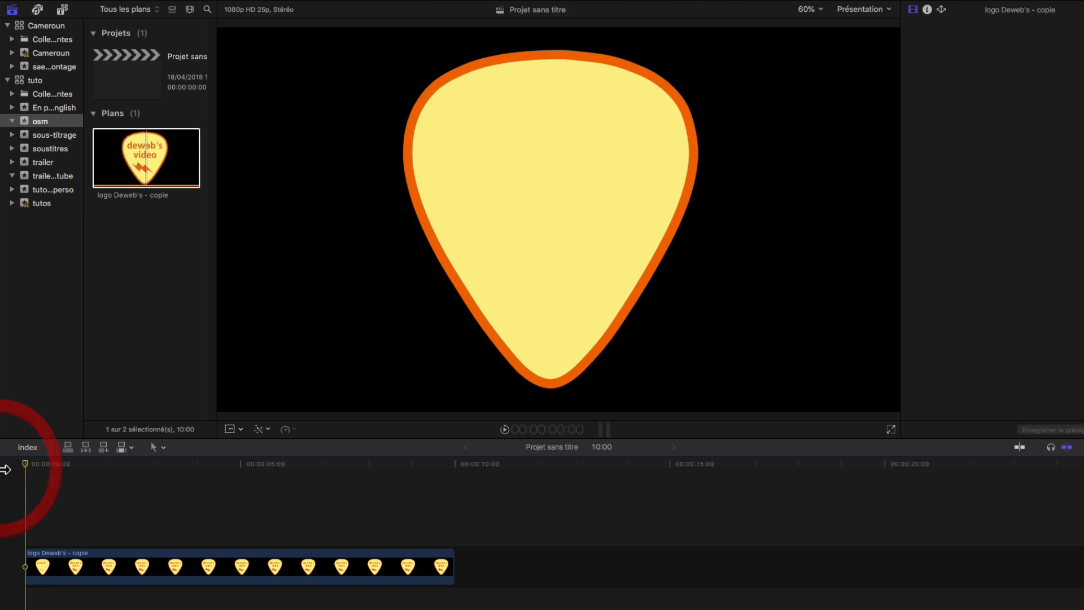
key("space")
key("space")
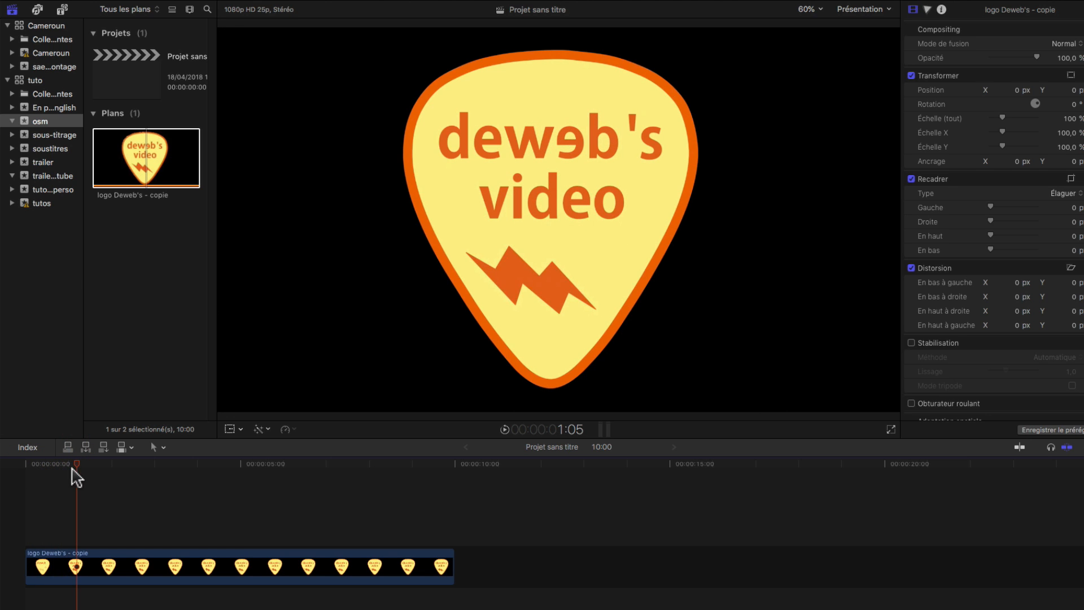
Split the logo clip in the timeline at the 2-second mark
left_click_drag(77, 471, 111, 483)
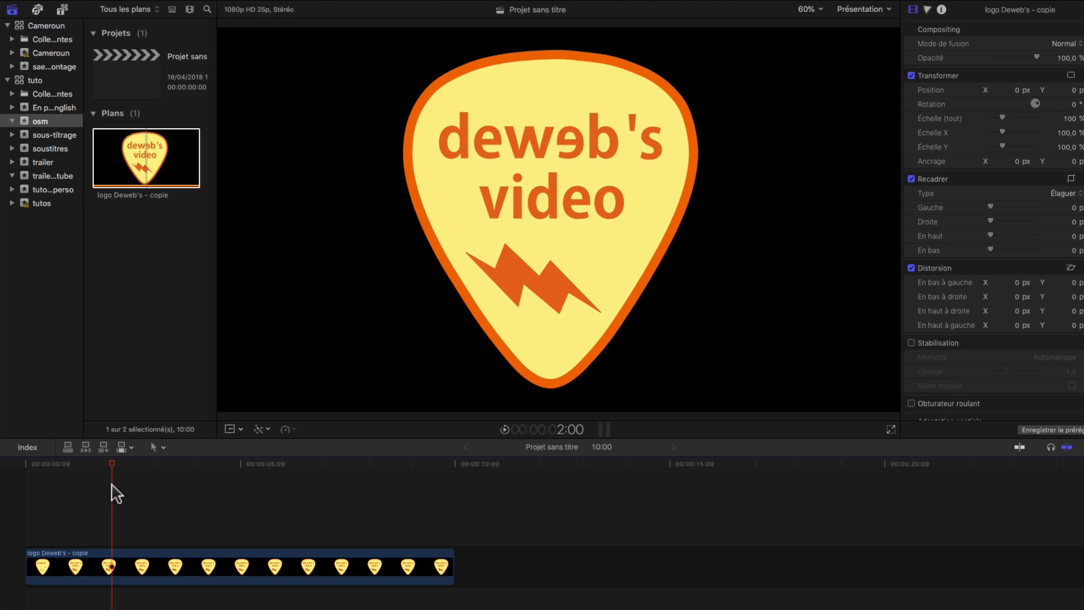
key("super+b")
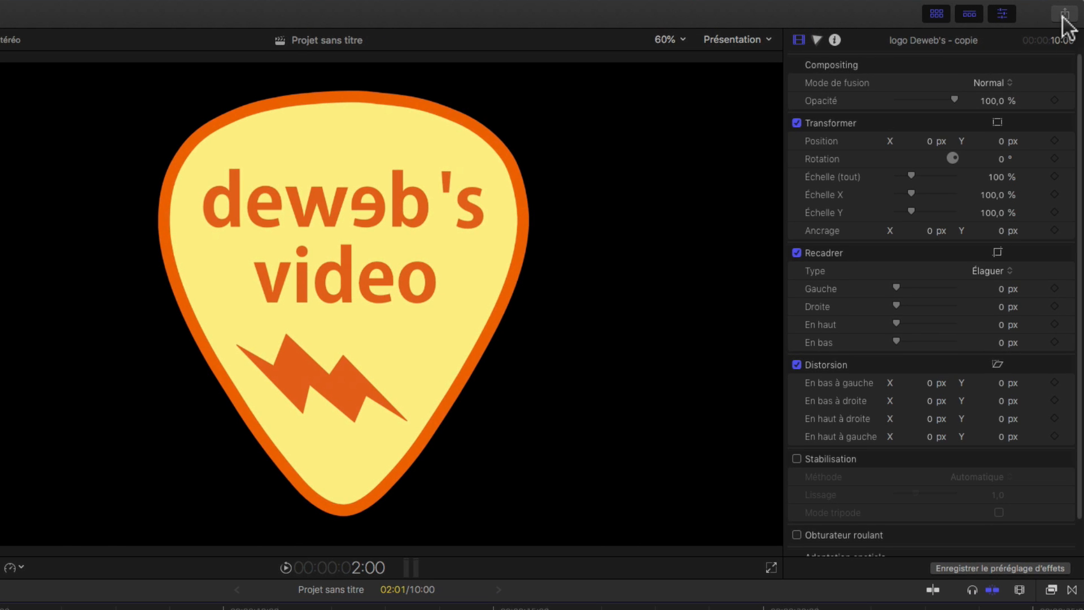
Export the selected part of the logo animation to the Desktop with the Séquence d'images GIF preset, named "logo gif"
left_click(1065, 14)
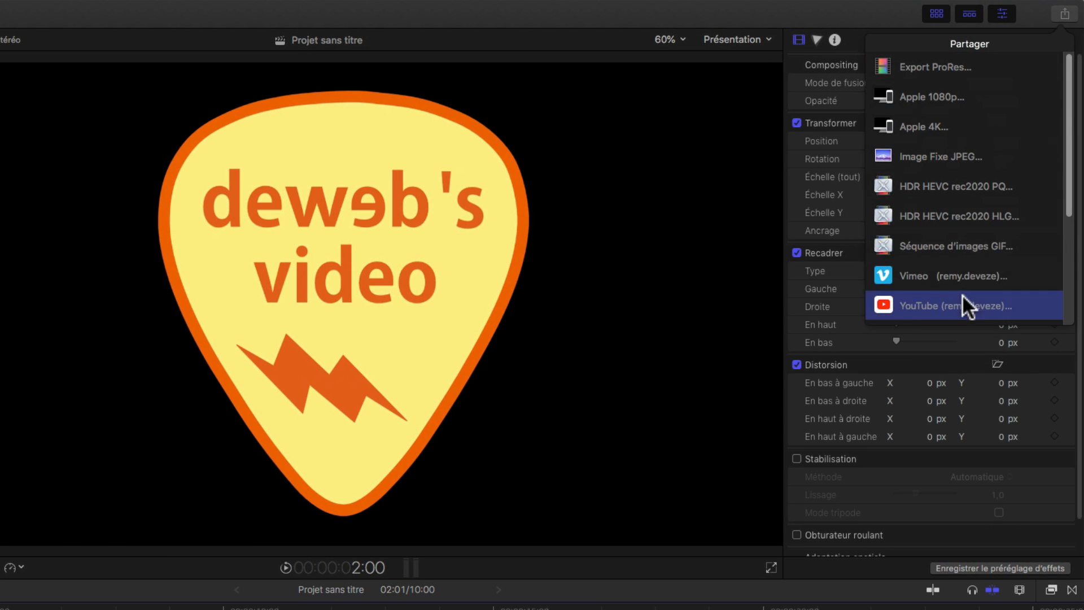
left_click(926, 245)
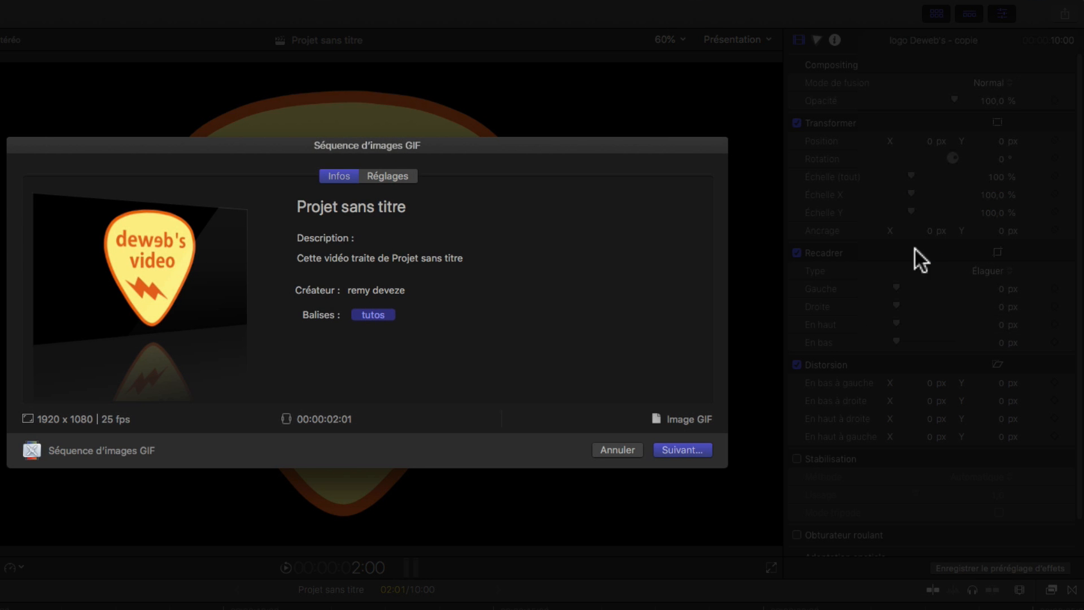
left_click(394, 175)
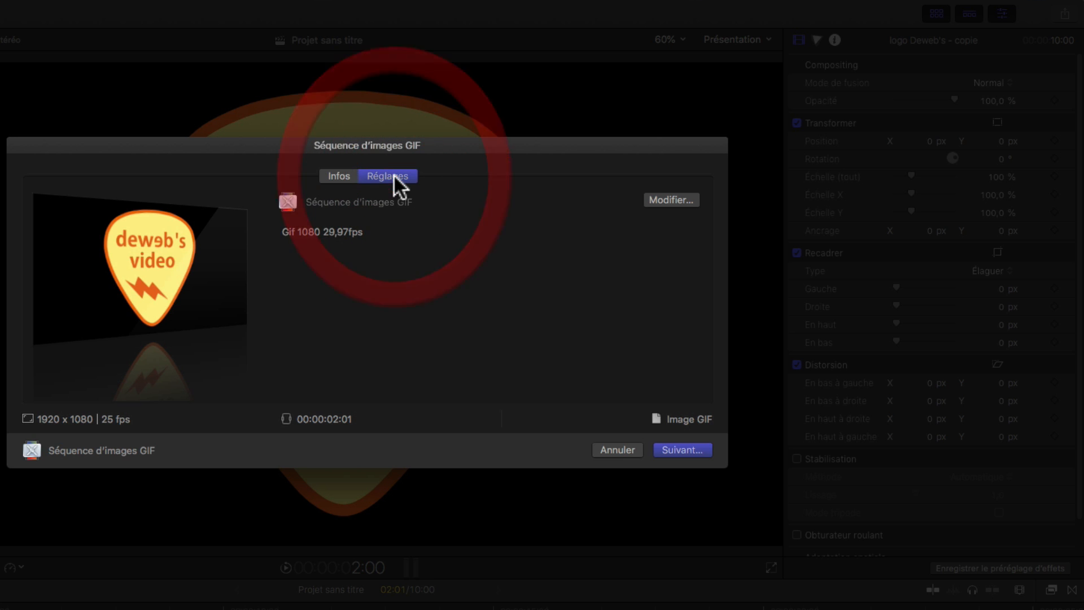
left_click(693, 449)
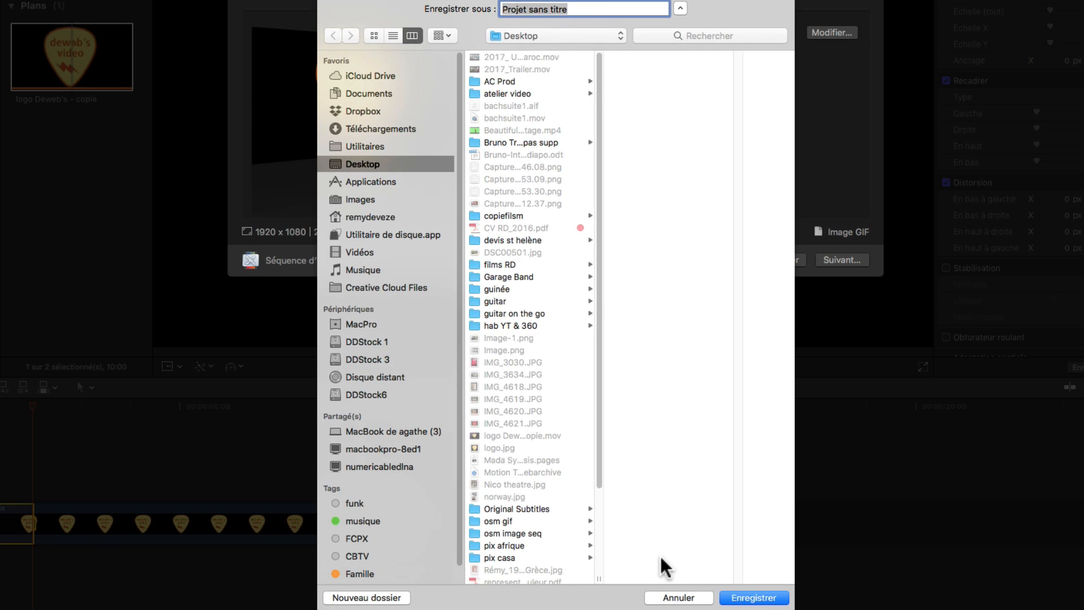
type("logo gi")
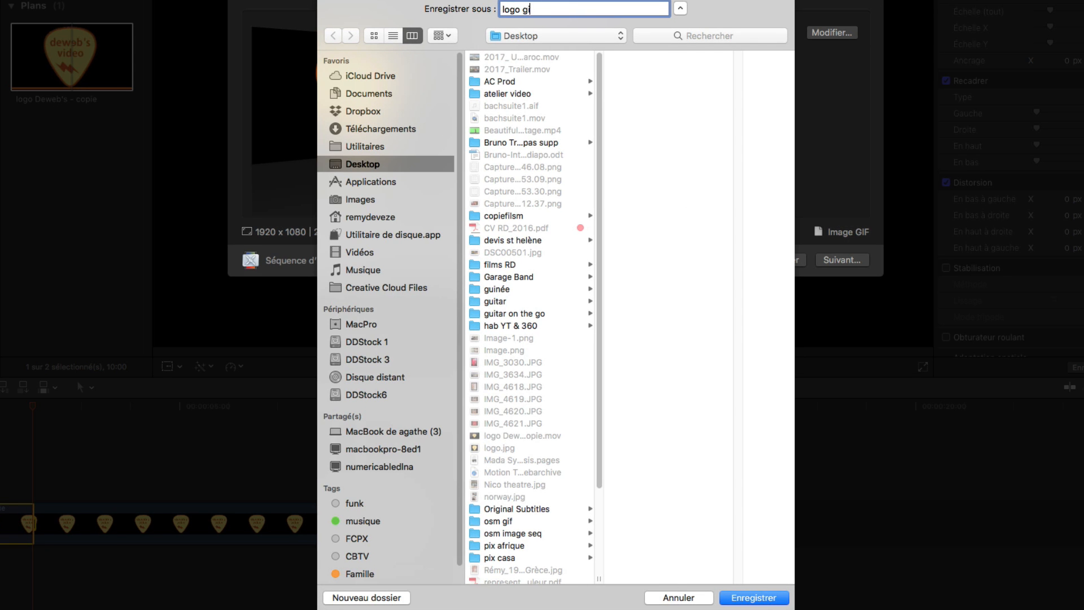
type("f")
key("Return")
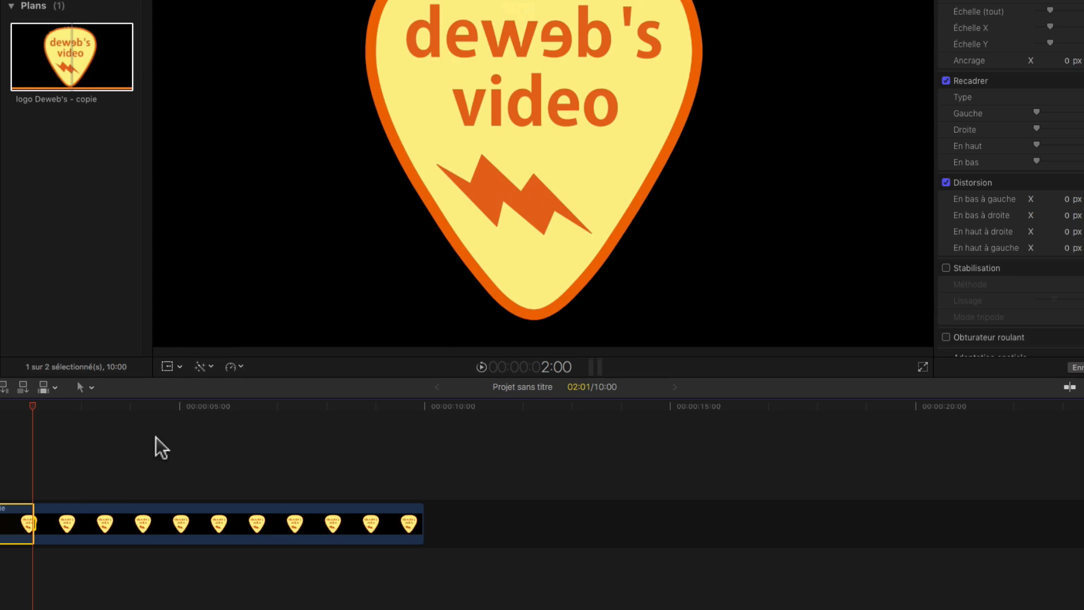
Clear the logo clips from the timeline and move the source clip in the osm event to the Trash
key("Delete")
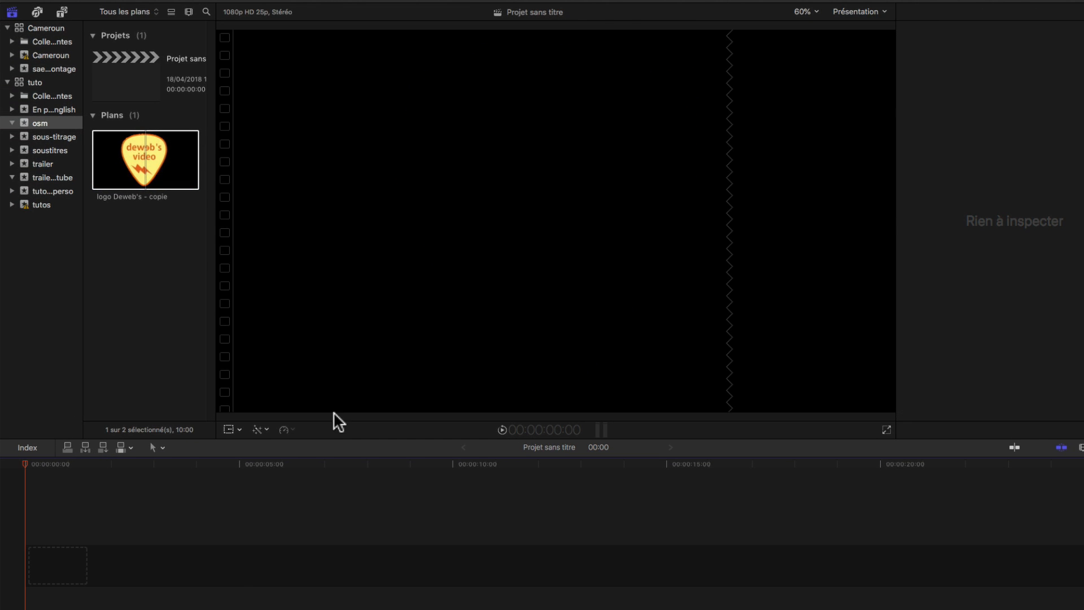
right_click(158, 146)
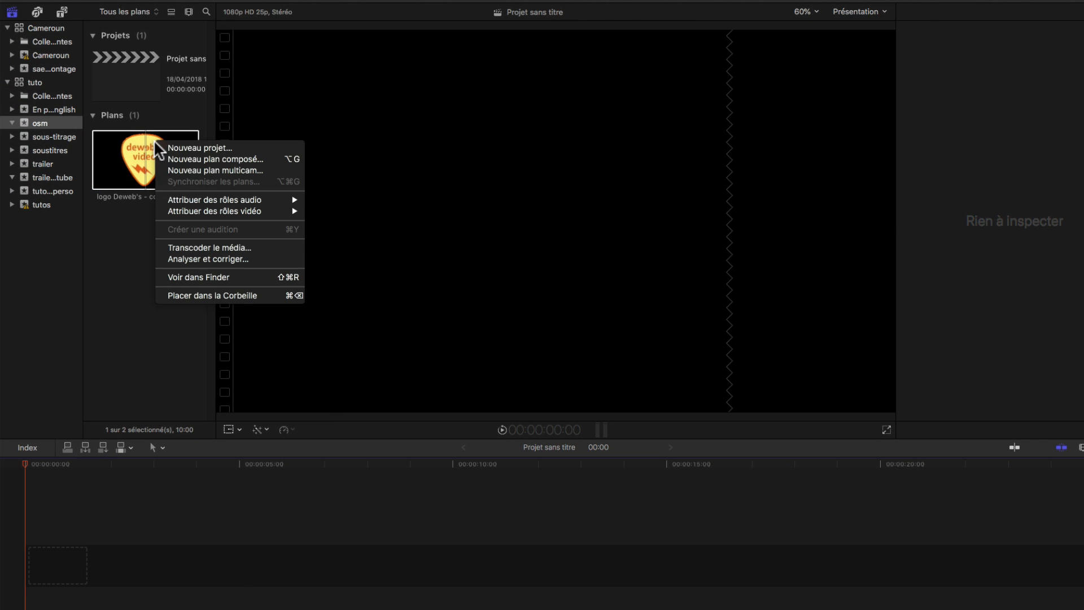
left_click(237, 297)
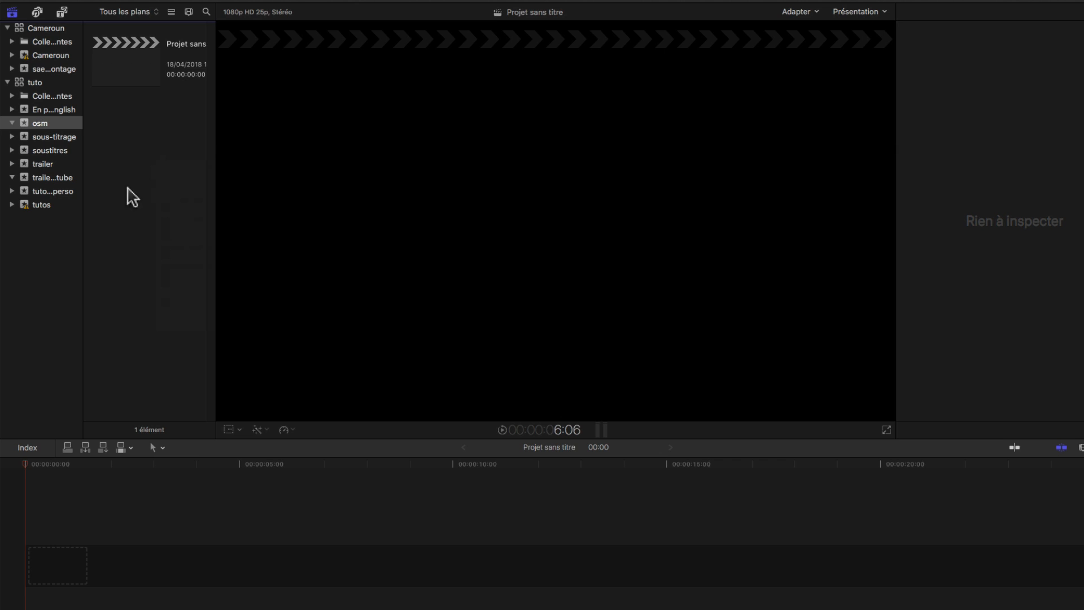
Import logo gif.gif from the Desktop into the osm event
left_click(107, 7)
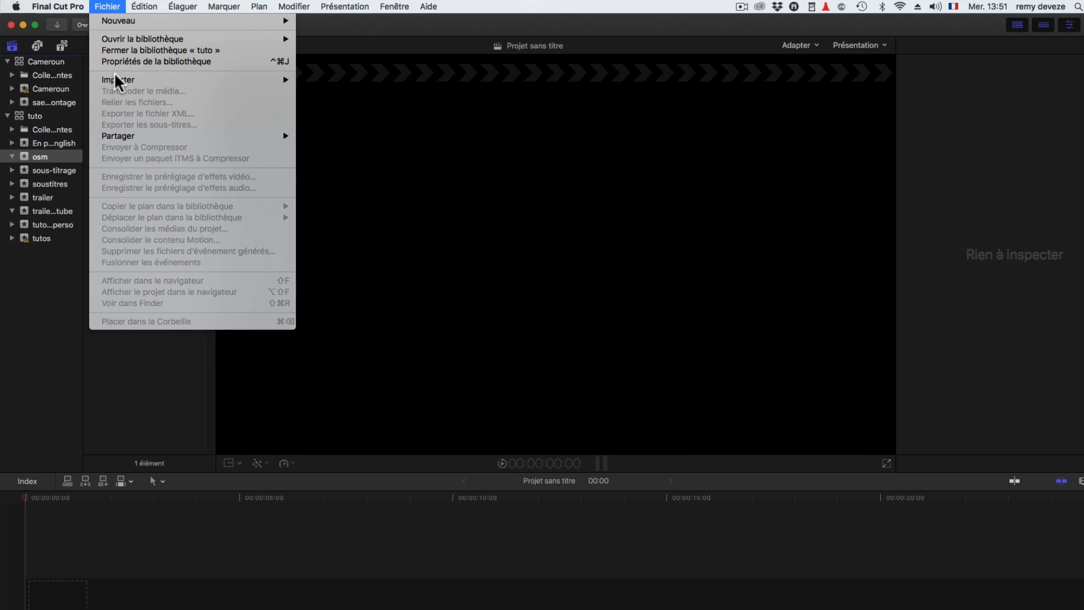
mouse_move(201, 80)
left_click(364, 80)
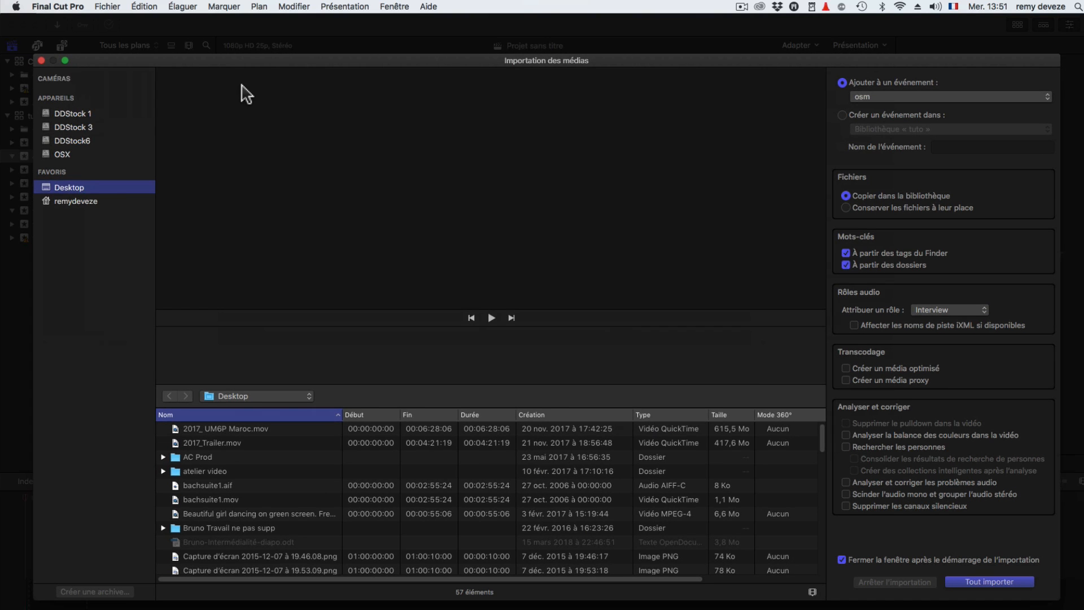
scroll(211, 525, "down", 6)
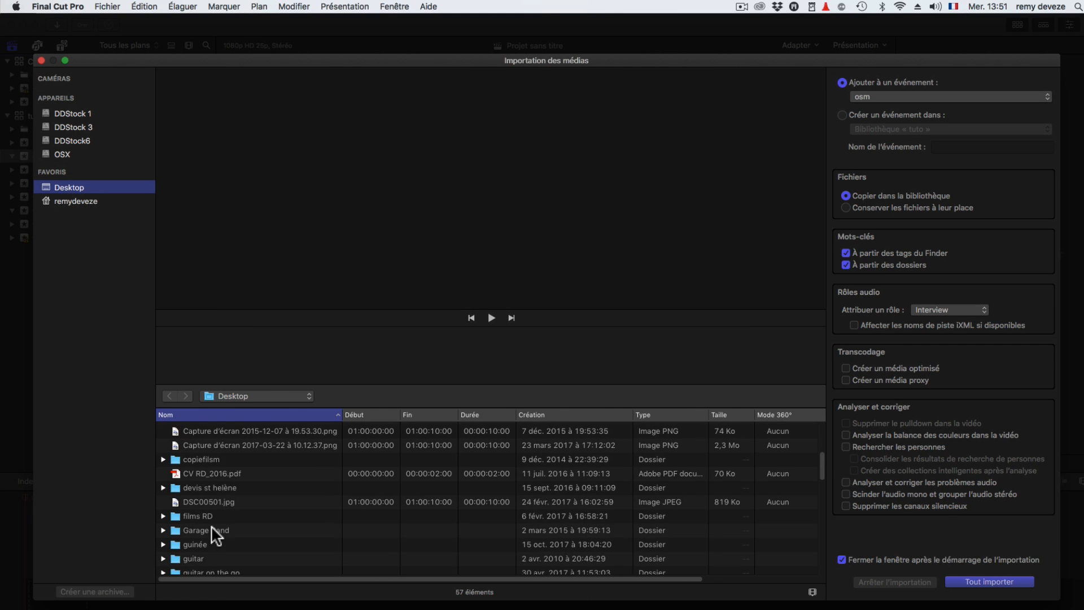
scroll(211, 525, "down", 10)
left_click(209, 489)
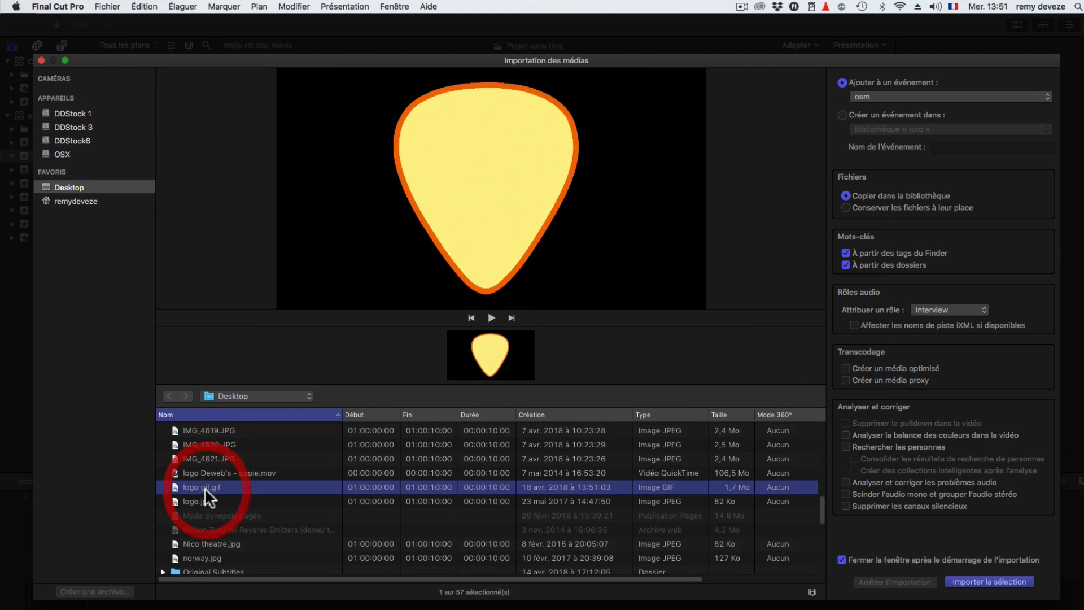
left_click(980, 583)
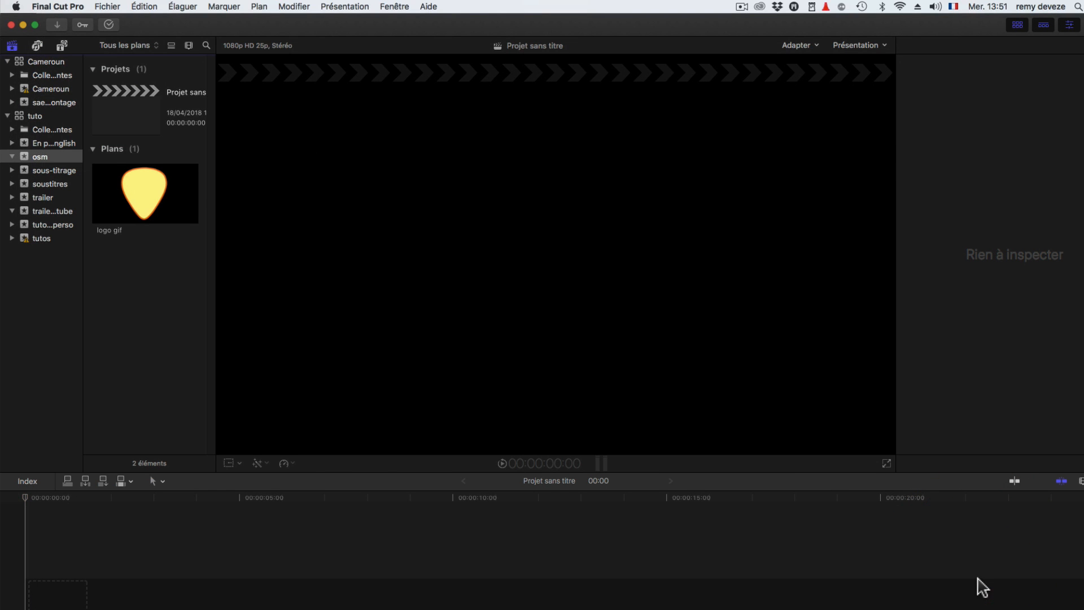
Preview the imported logo gif clip in the browser and move it to the Trash
left_click(92, 220)
key("space")
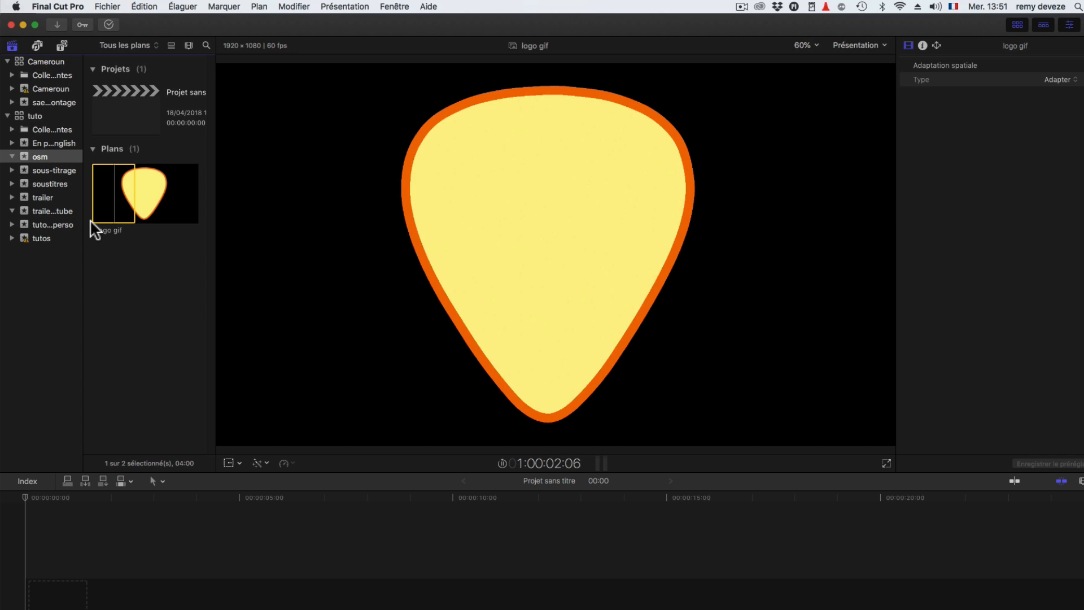
key("space")
right_click(133, 192)
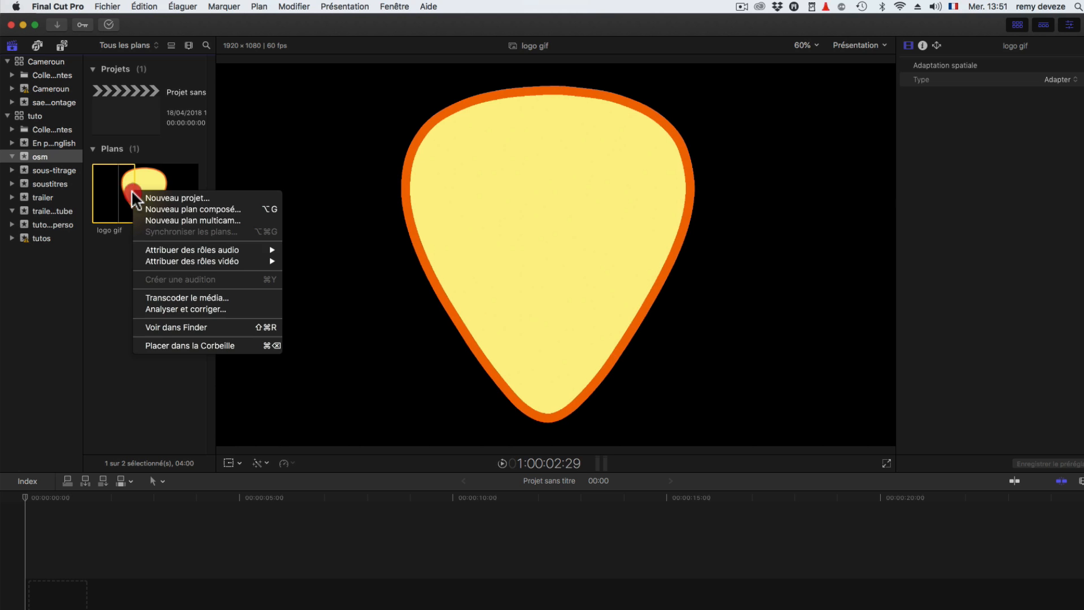
left_click(217, 348)
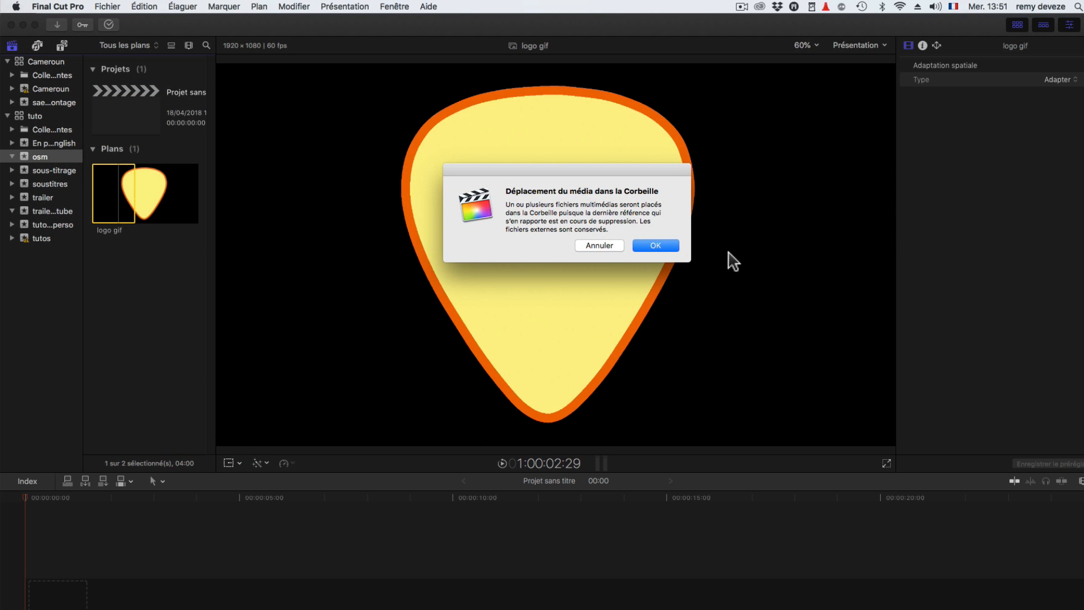
left_click(660, 245)
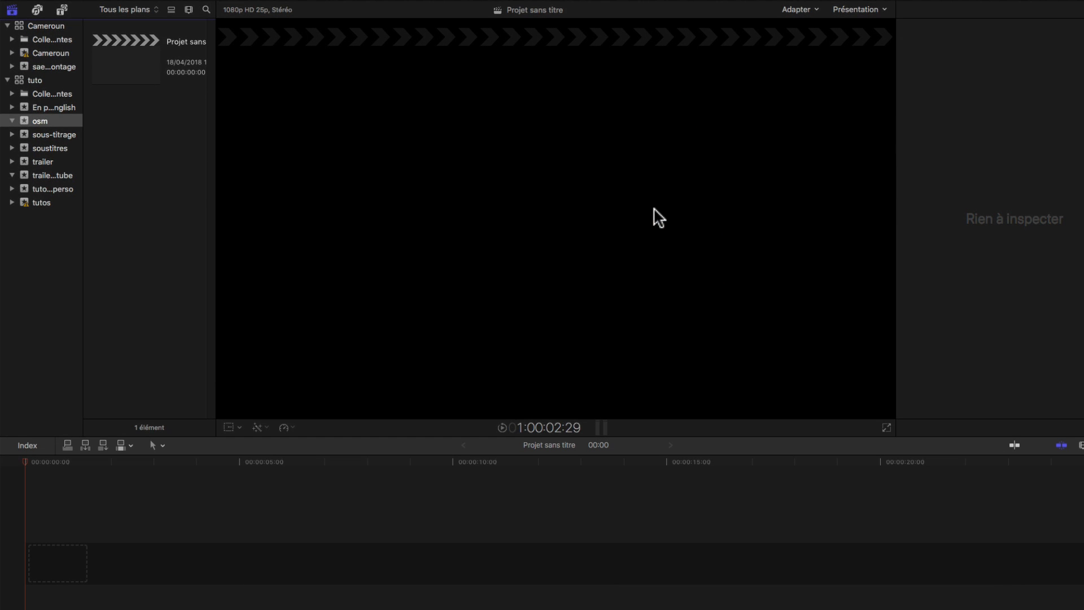
Append the Gif Importer generator to the timeline
left_click(62, 10)
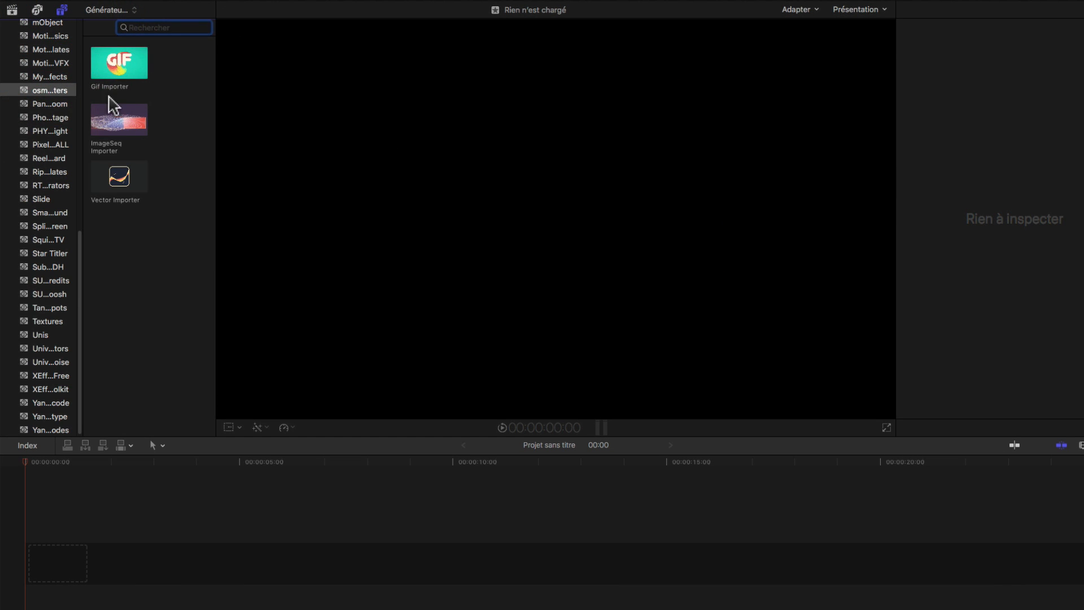
left_click(108, 78)
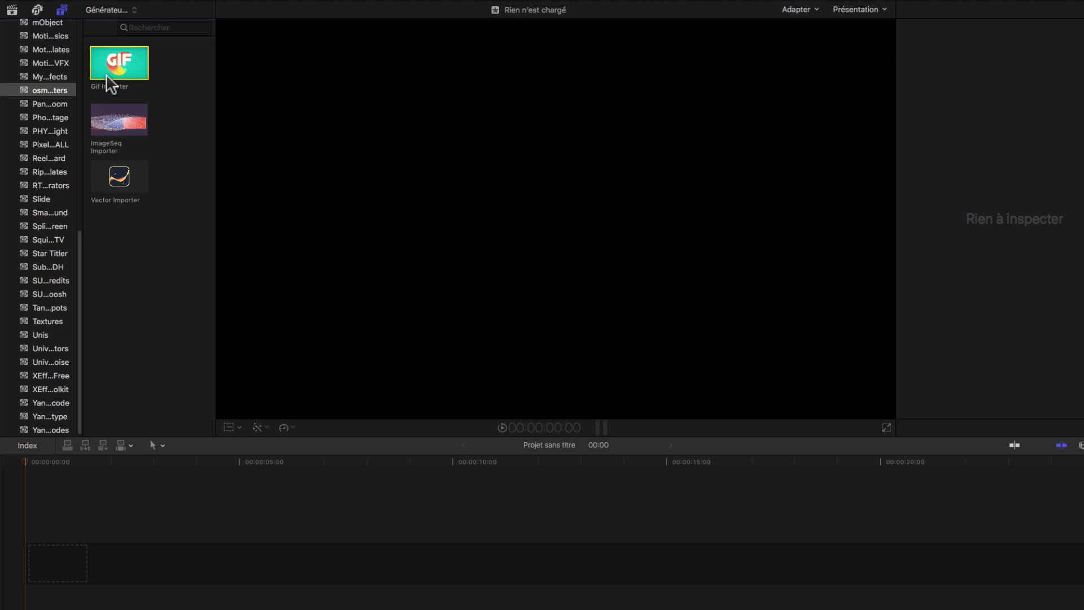
key("e")
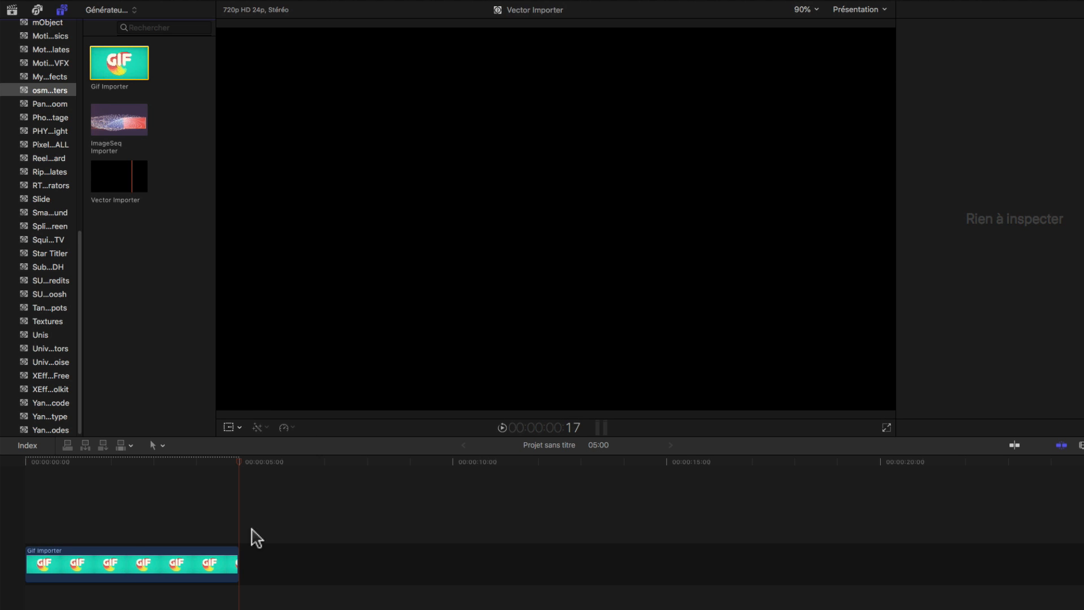
Load logo gif.gif from the Desktop as the source of the Gif Importer clip
left_click(135, 462)
left_click(126, 567)
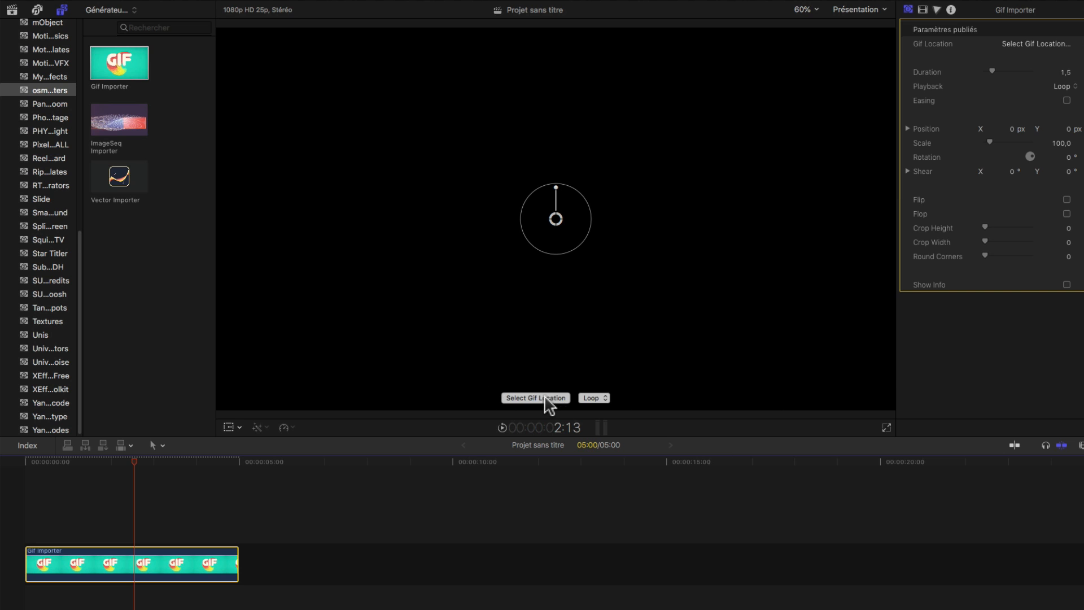
left_click(545, 399)
left_click_drag(489, 206, 478, 270)
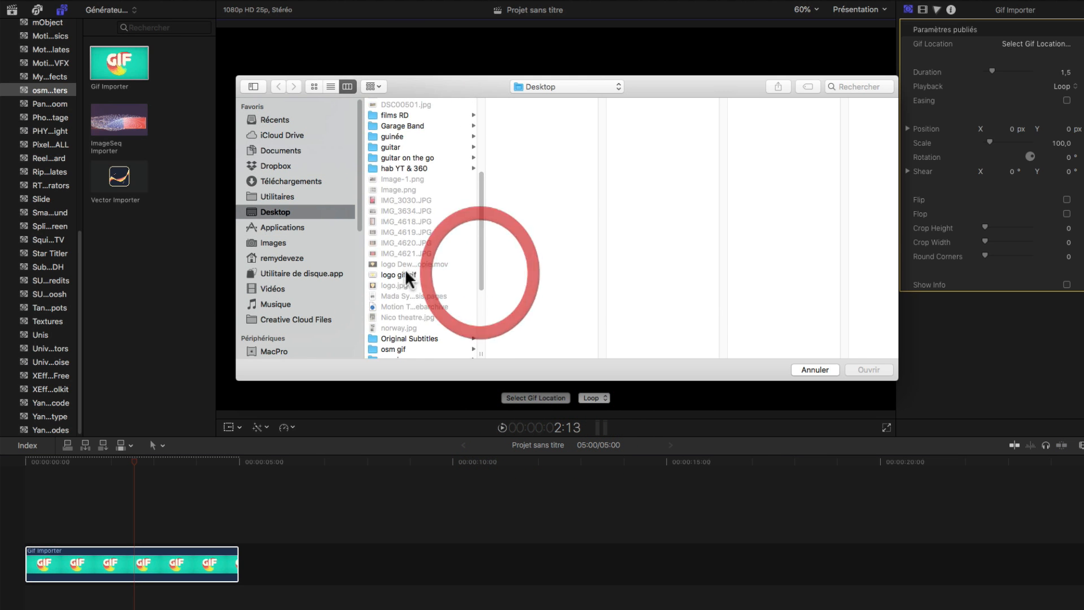
left_click(390, 275)
left_click(868, 370)
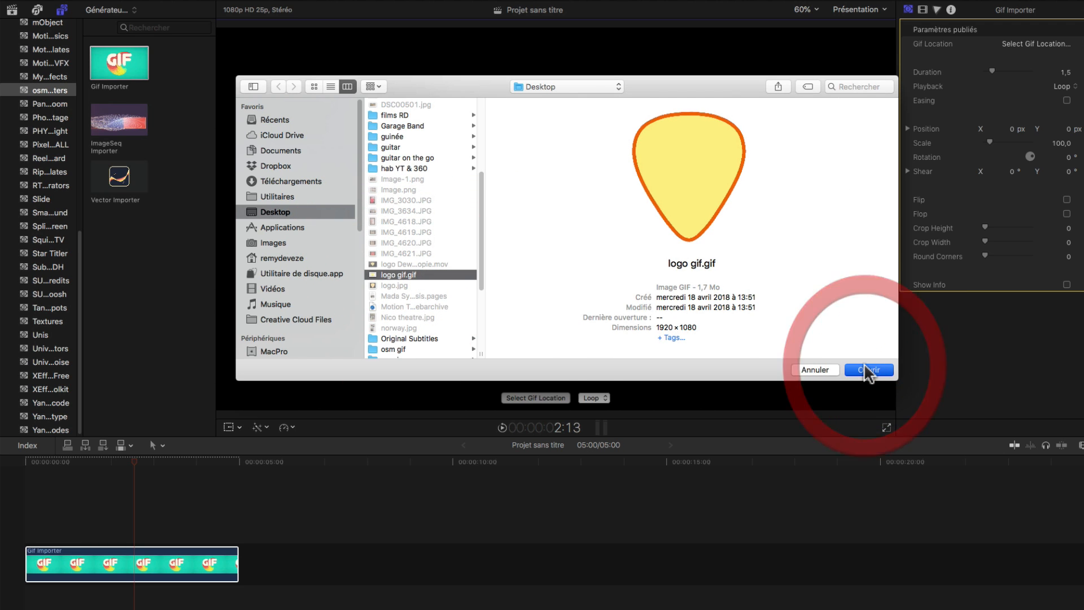
Play the Gif Importer clip from the start of the timeline to check the animation
left_click_drag(108, 469, 20, 475)
key("space")
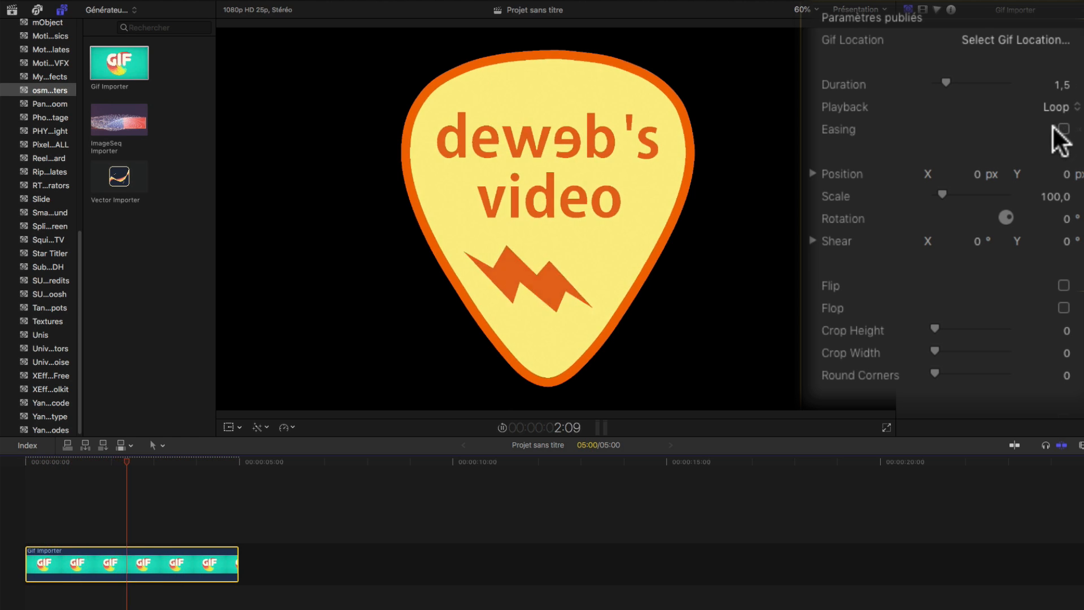
key("space")
Set the GIF's generator scale to 81 and its rotation to 27.8°
left_click_drag(937, 191, 939, 192)
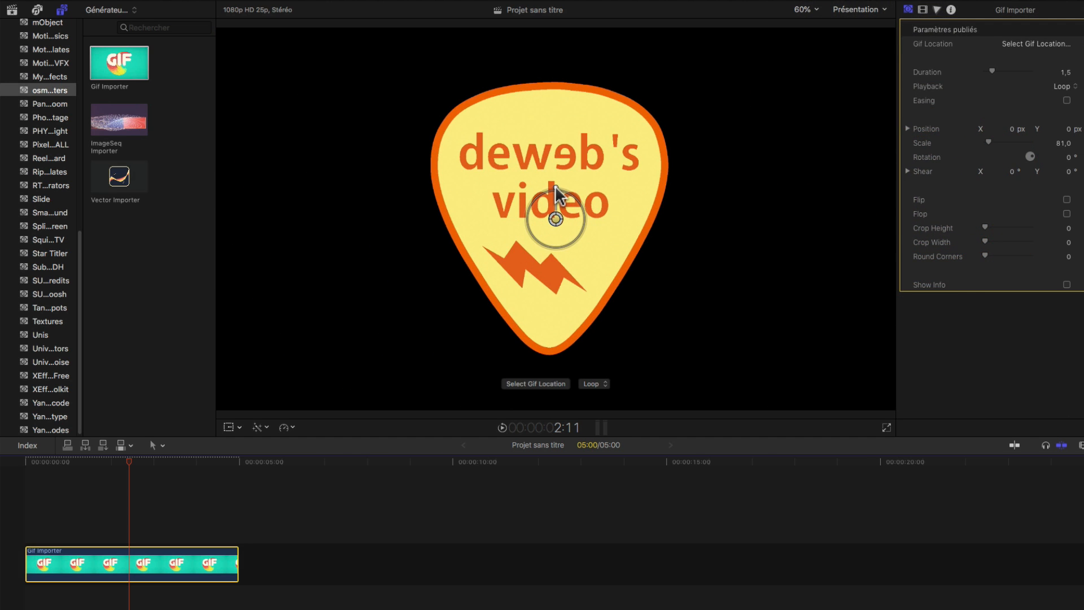
left_click_drag(556, 188, 541, 192)
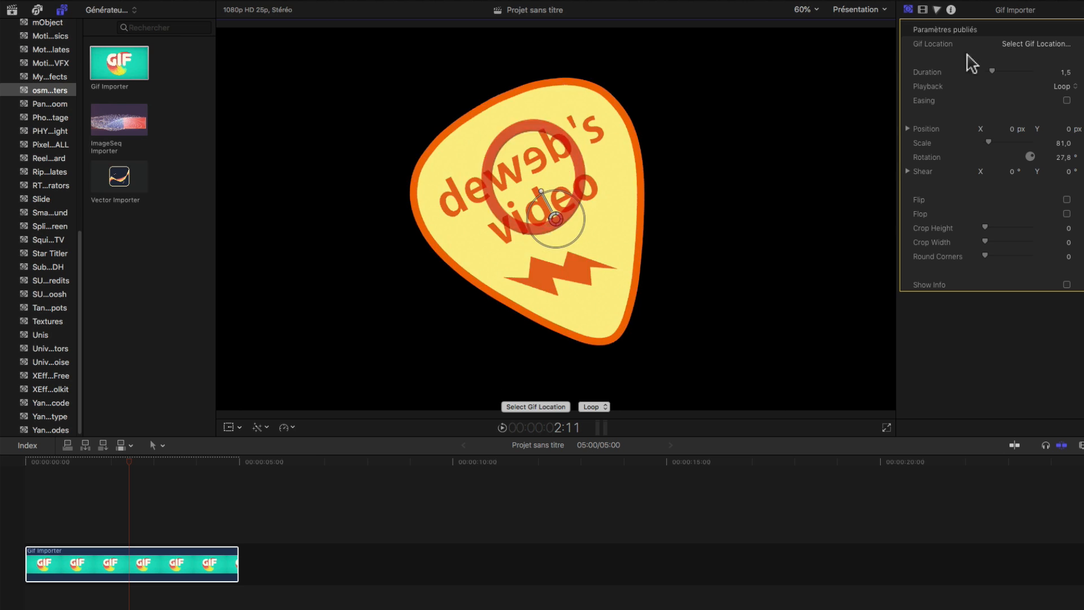
Set the clip's video Transform rotation to -22° and return to the generator's published parameters
left_click(922, 9)
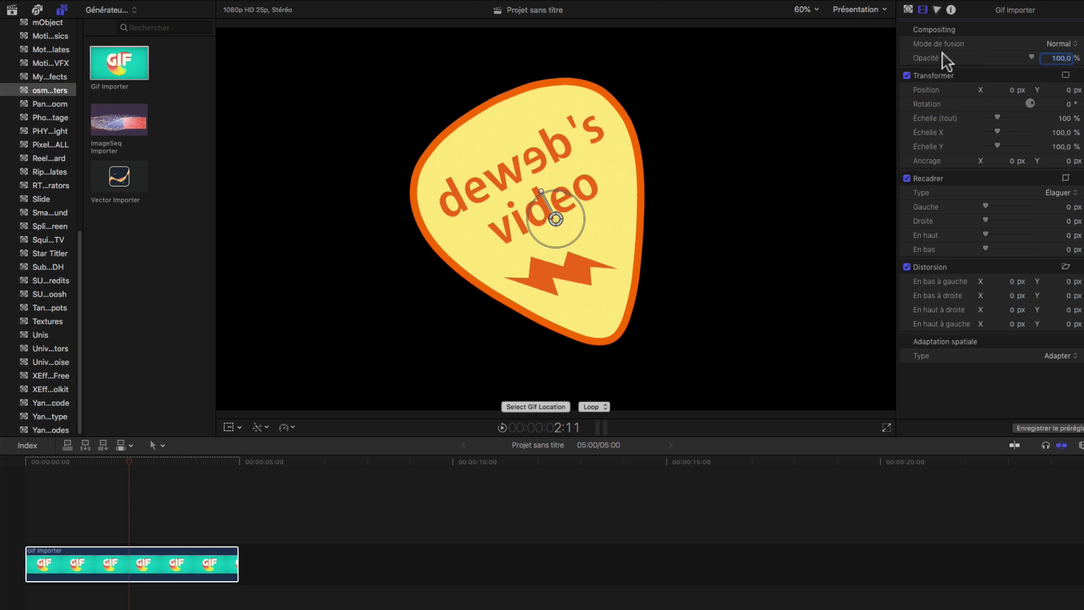
left_click_drag(1068, 103, 1067, 104)
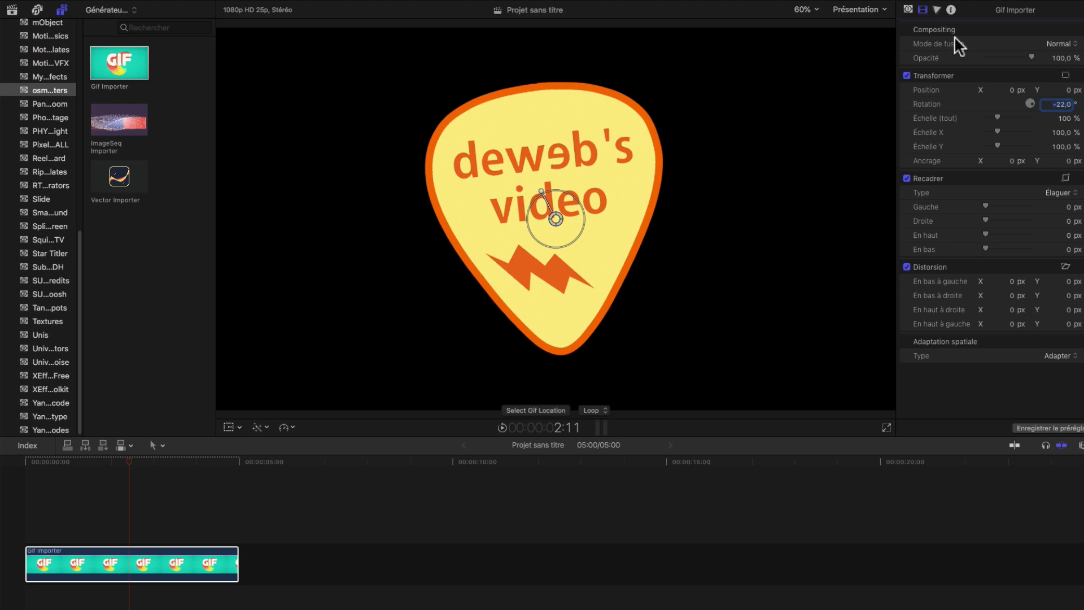
left_click(909, 10)
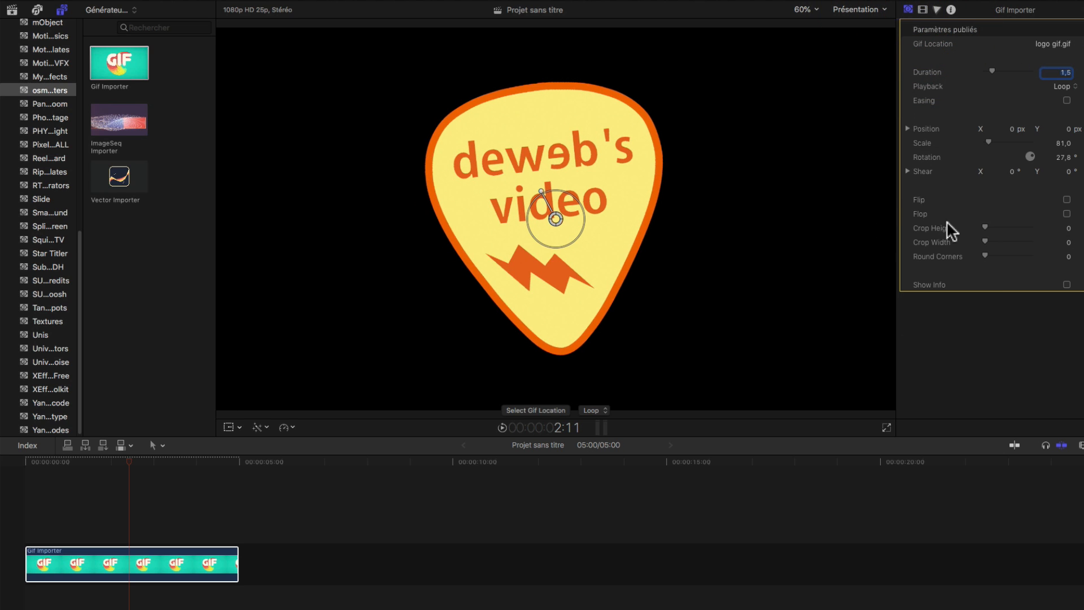
Mirror the GIF with Flop instead of Flip, set its Crop Height to 10, and preview the clip from the timeline start
left_click(1066, 200)
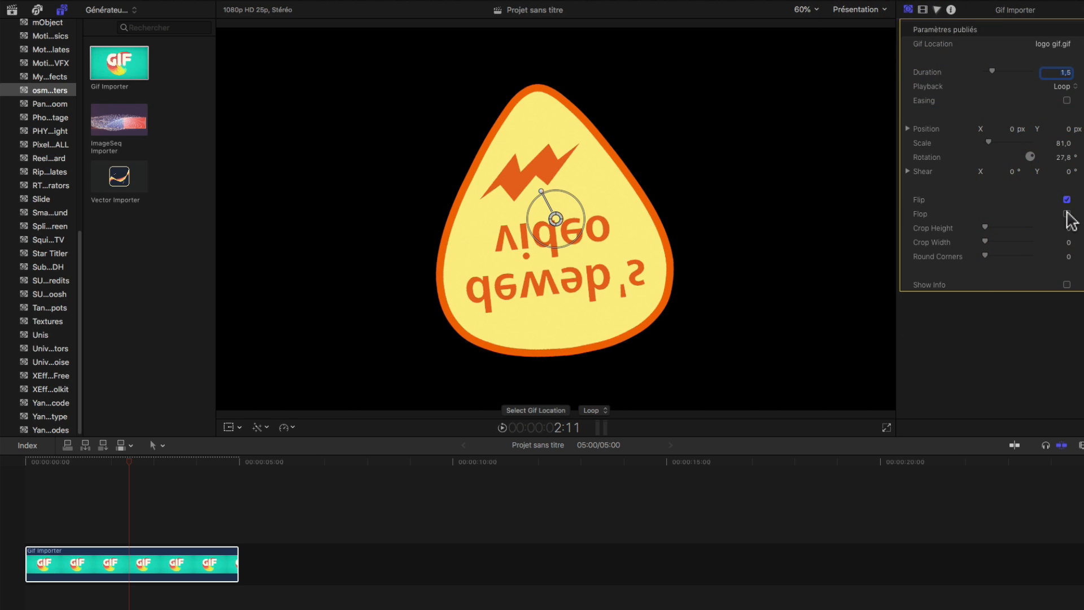
left_click(1067, 213)
left_click(1067, 200)
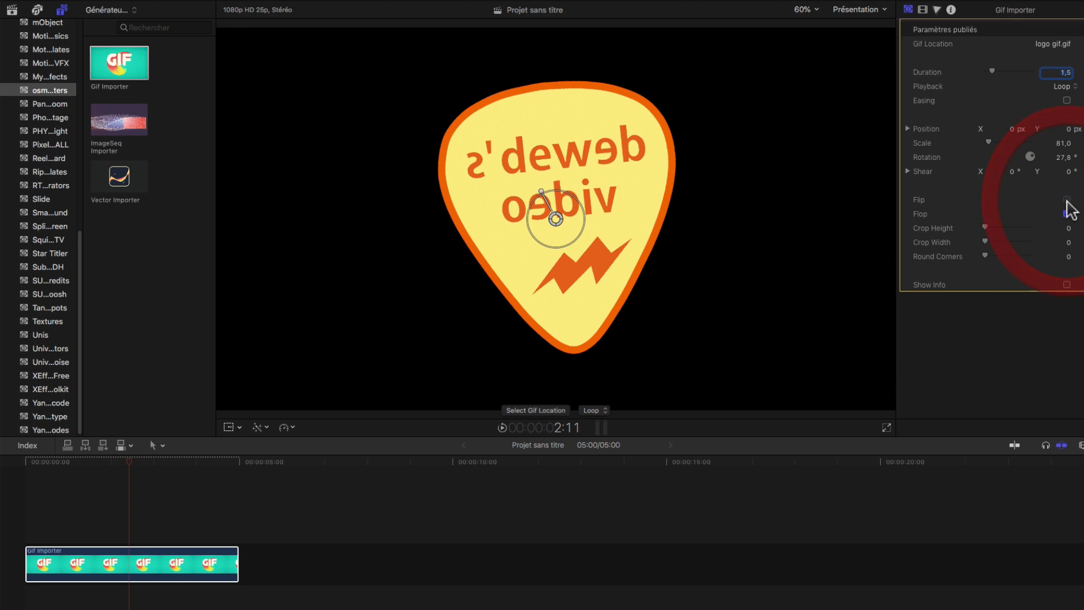
mouse_move(986, 228)
left_mouse_down()
mouse_move(994, 226)
mouse_move(988, 234)
left_mouse_up()
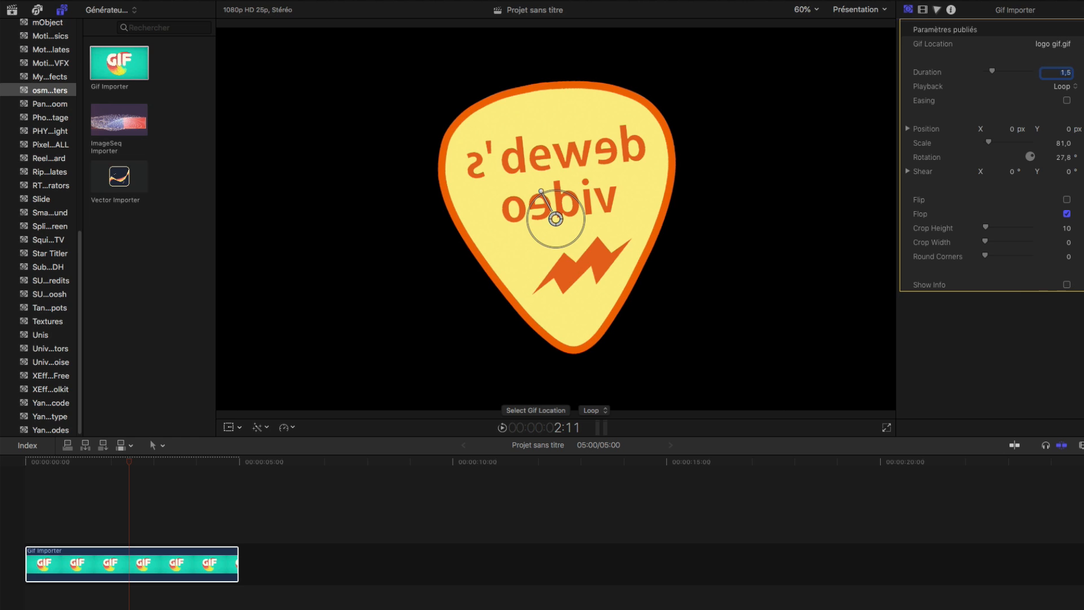
left_click_drag(129, 462, 5, 480)
key("space")
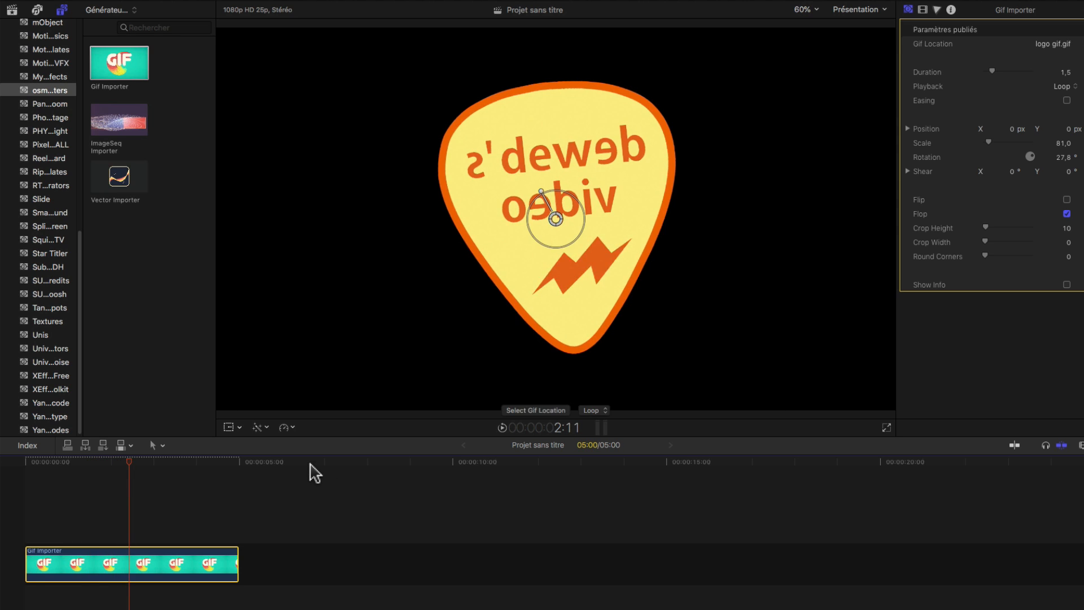
Append a second Gif Importer generator after the first clip and select it with the playhead over it
left_click(239, 474)
left_click(128, 71)
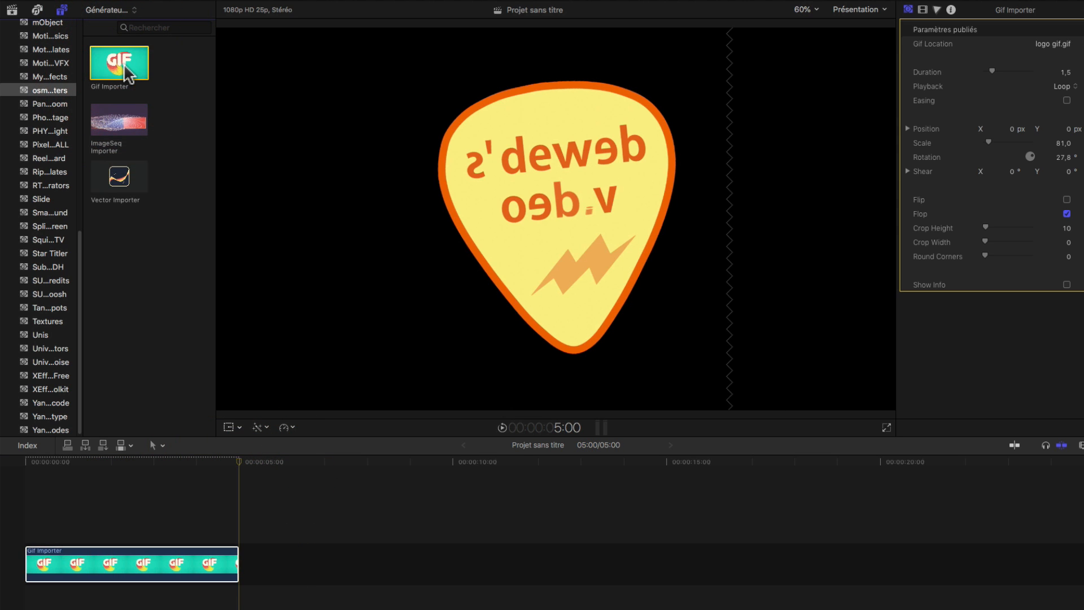
key("e")
left_click(340, 464)
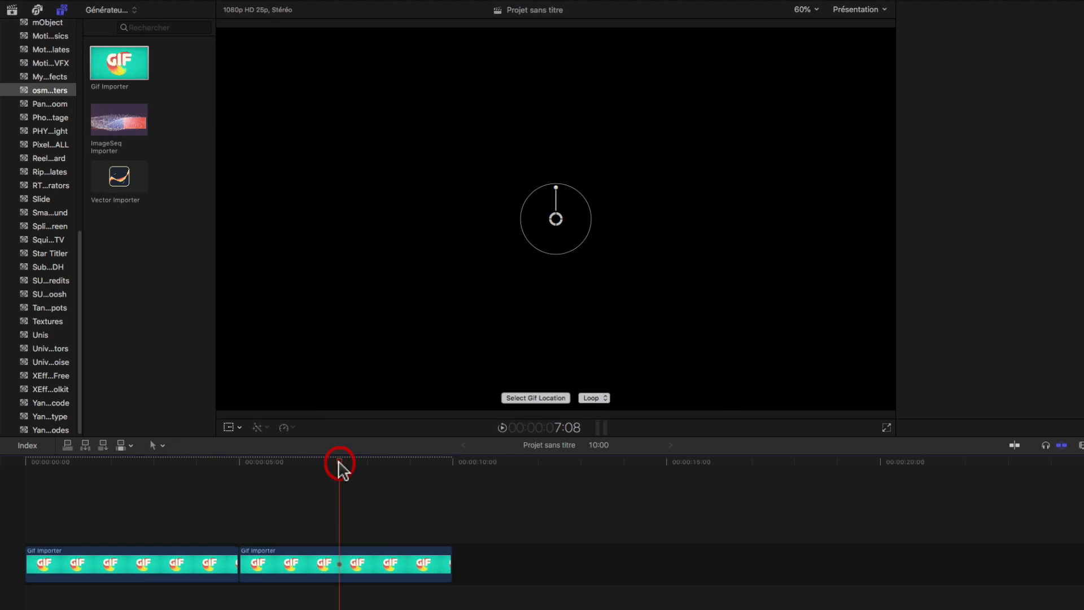
left_click(321, 566)
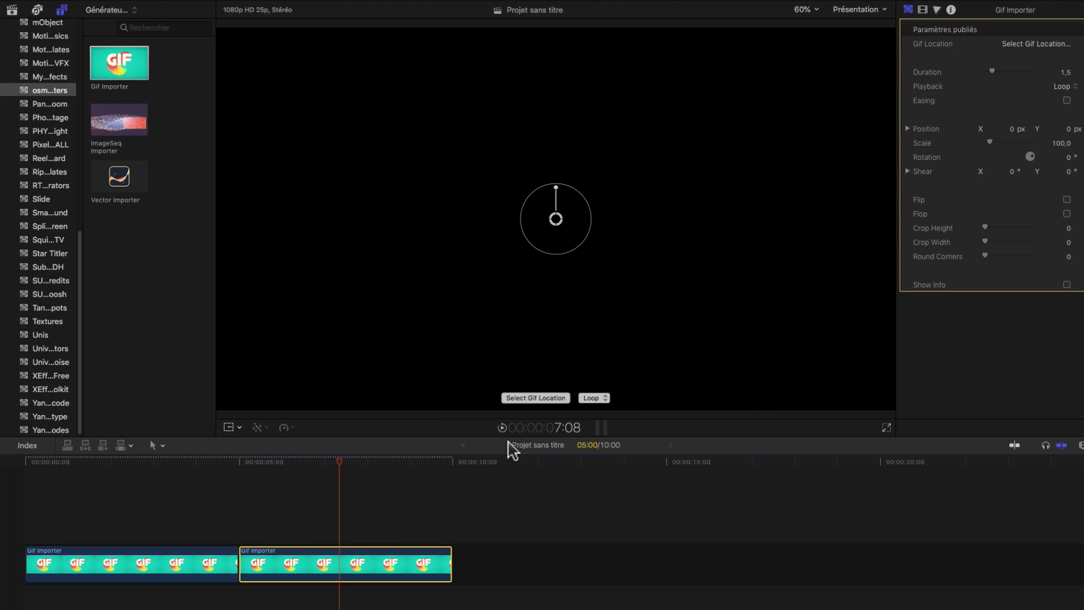
Load 7 (3).gif from the Desktop's osm gif folder as the source of the second Gif Importer clip
left_click(527, 398)
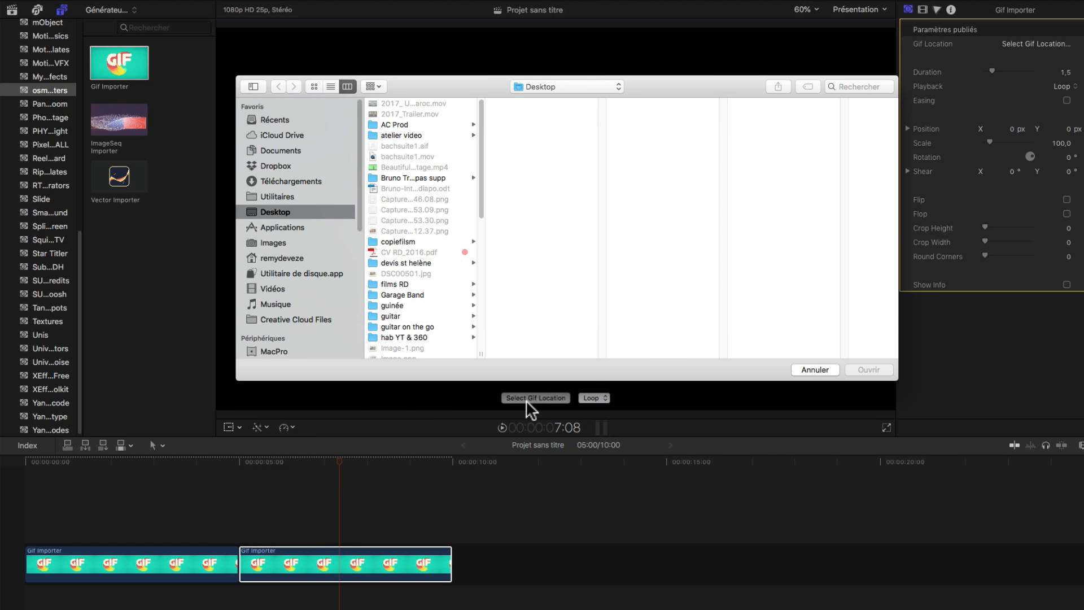
left_click(480, 200)
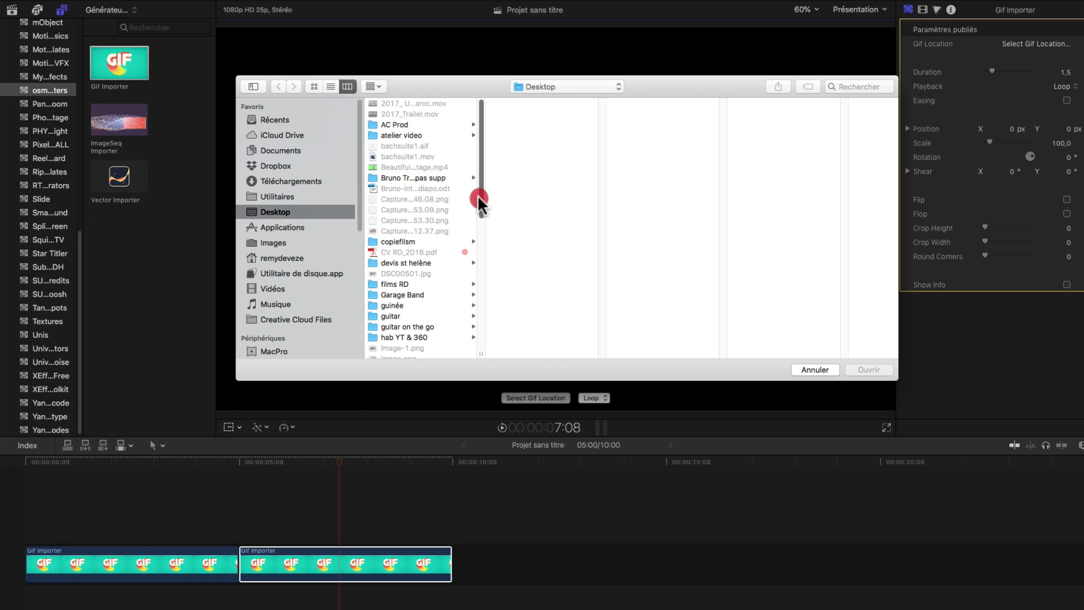
left_click_drag(480, 200, 479, 311)
left_click(390, 253)
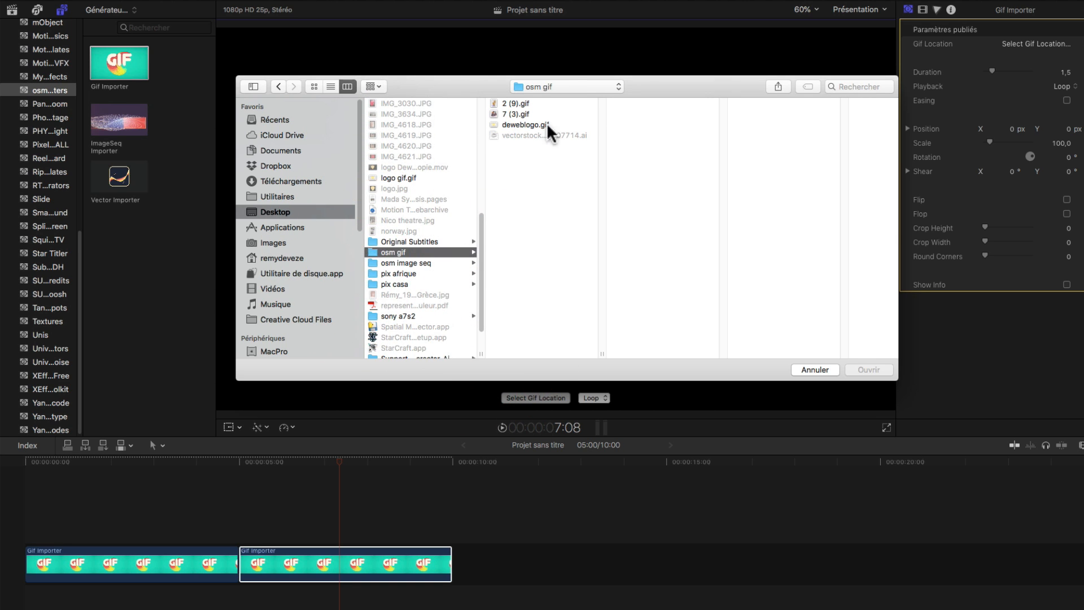
left_click(515, 114)
left_click(854, 370)
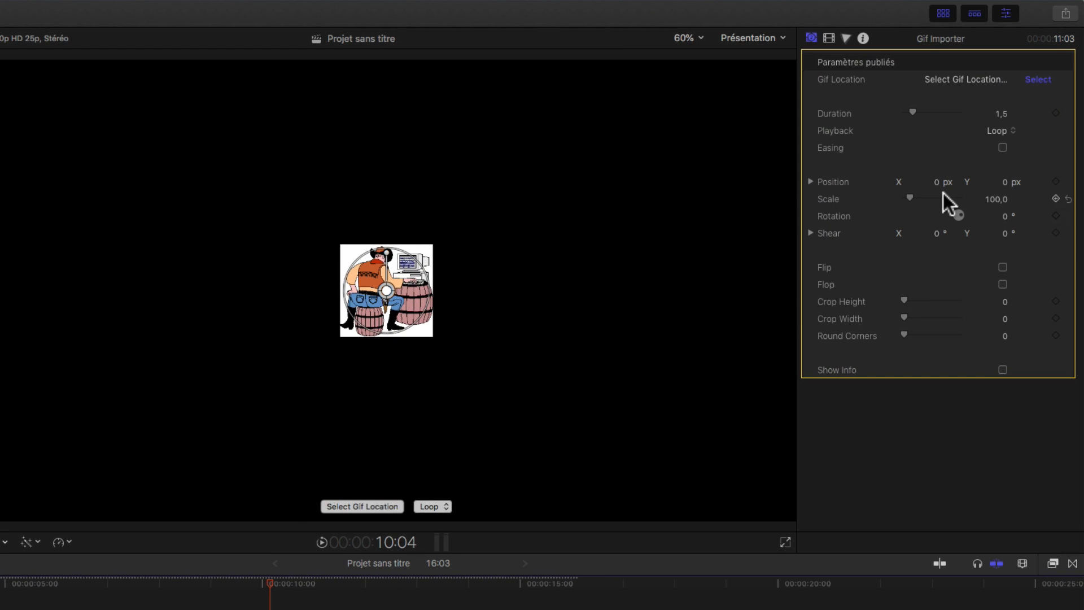
Enlarge the cowboy GIF to a scale of 388 and try out its Flip and Flop options
left_click_drag(909, 199, 927, 195)
left_click(1003, 268)
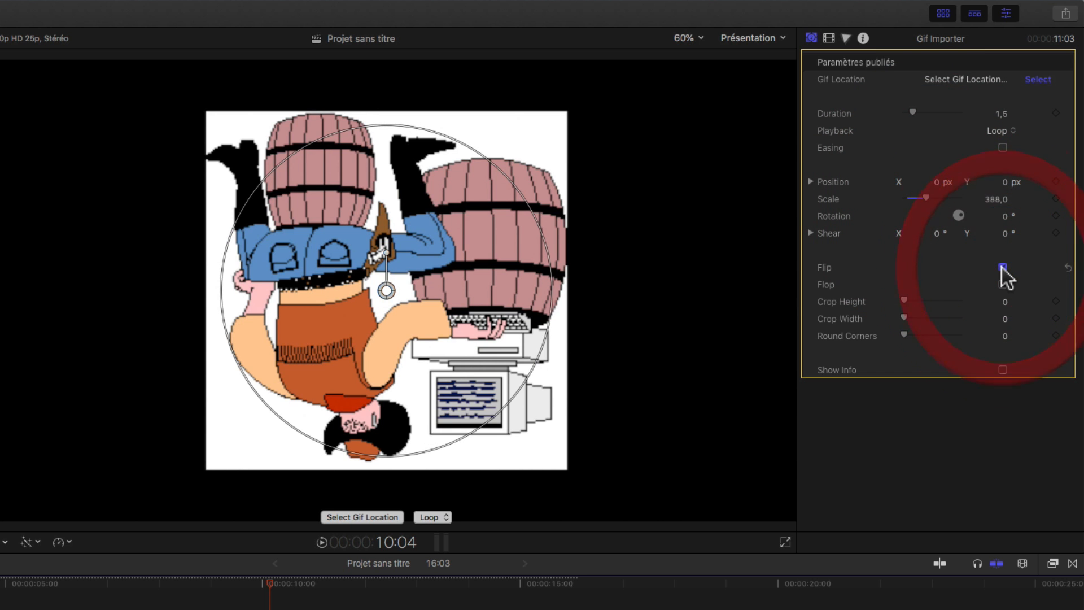
left_click(1003, 267)
left_click(1004, 269)
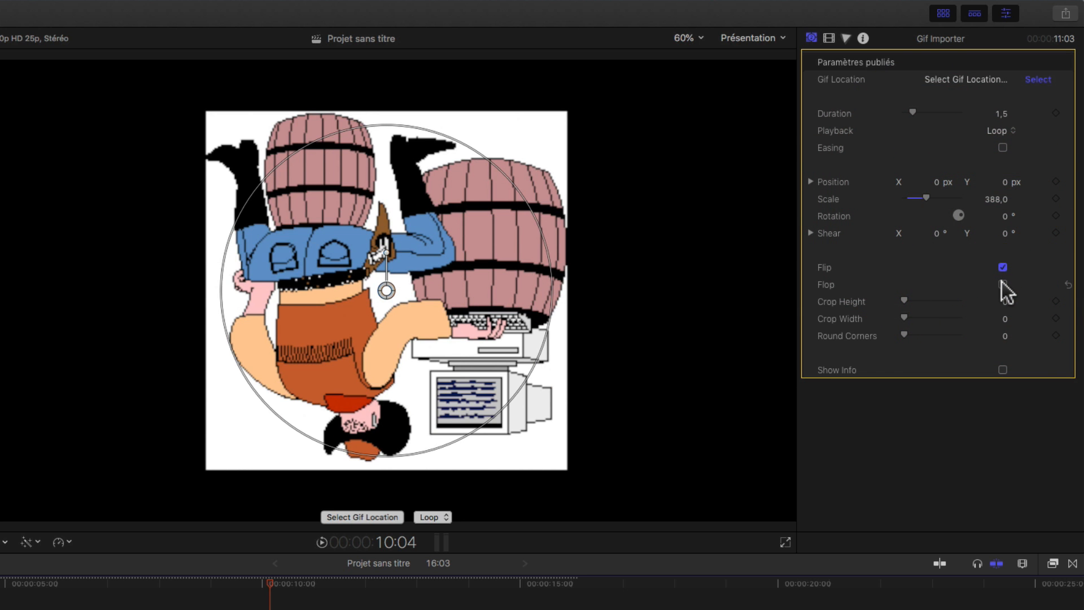
left_click(1003, 270)
left_click(1002, 284)
left_click(1002, 285)
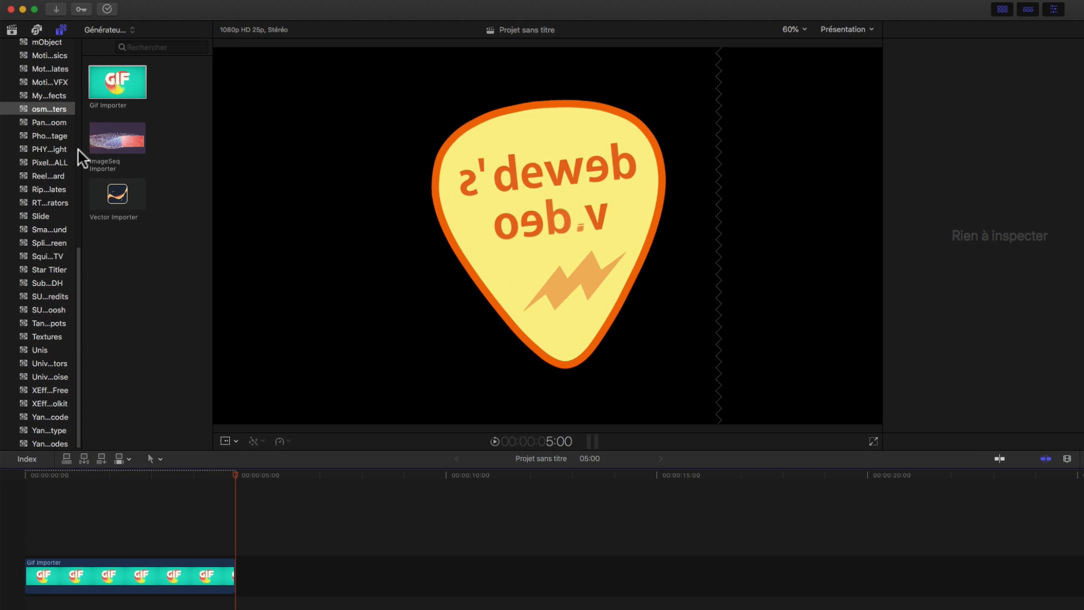
Append an ImageSeq Importer generator after the Gif Importer clip and select it with the playhead over it
left_click(121, 145)
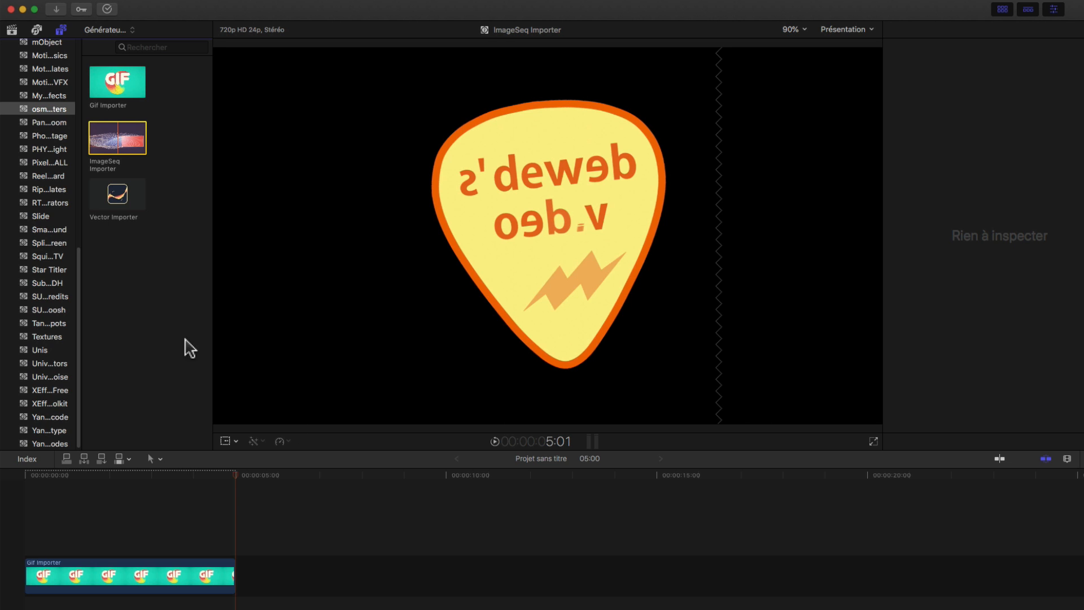
left_click(122, 144)
key("e")
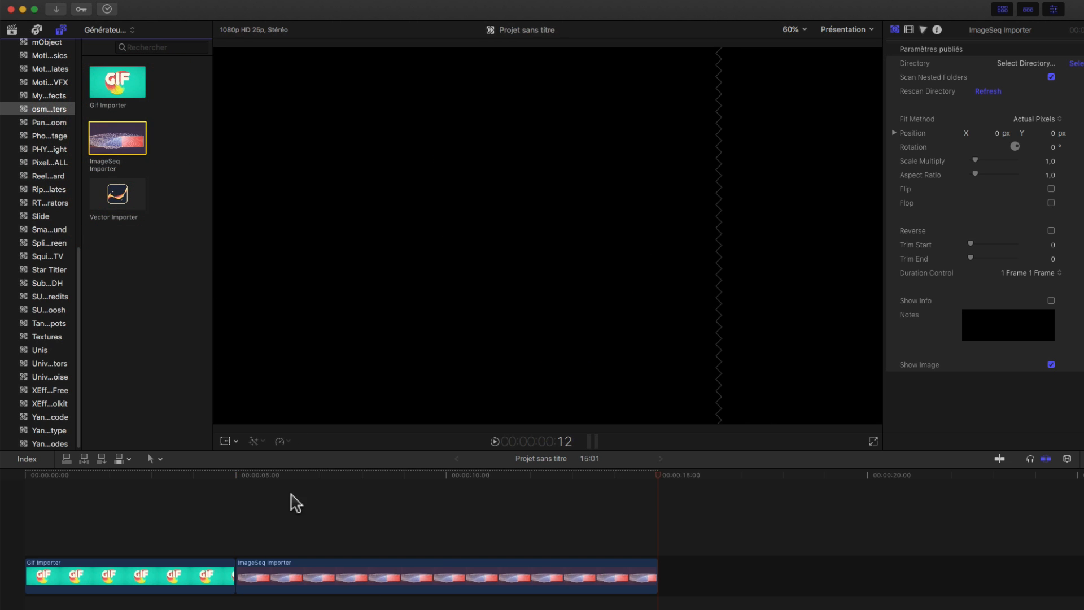
left_click(414, 590)
left_click(397, 474)
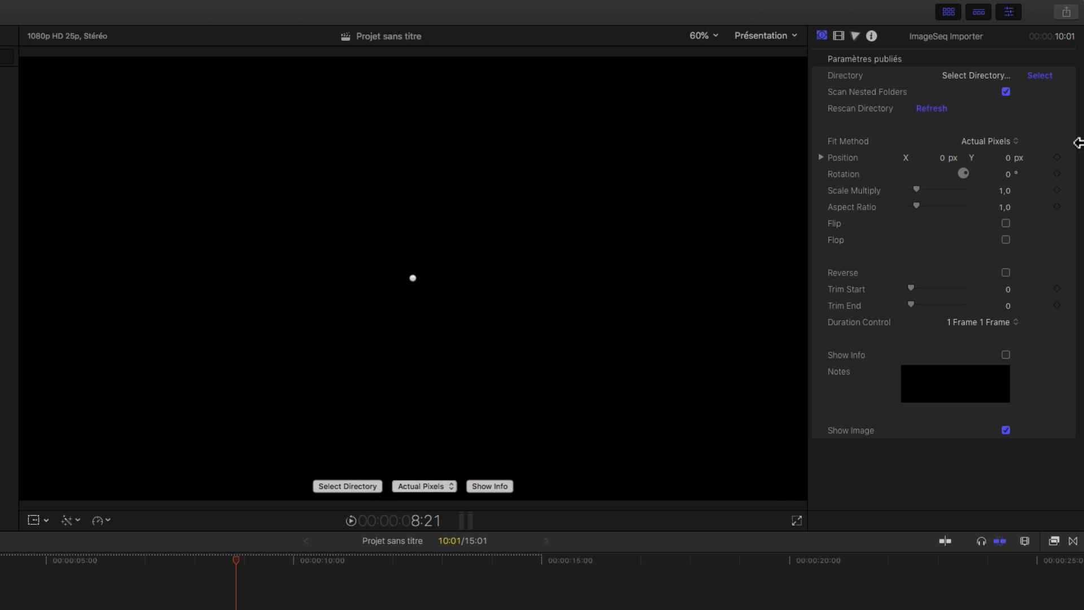
Load the osm image seq folder from the Desktop as the directory of the ImageSeq Importer clip
left_click(1043, 77)
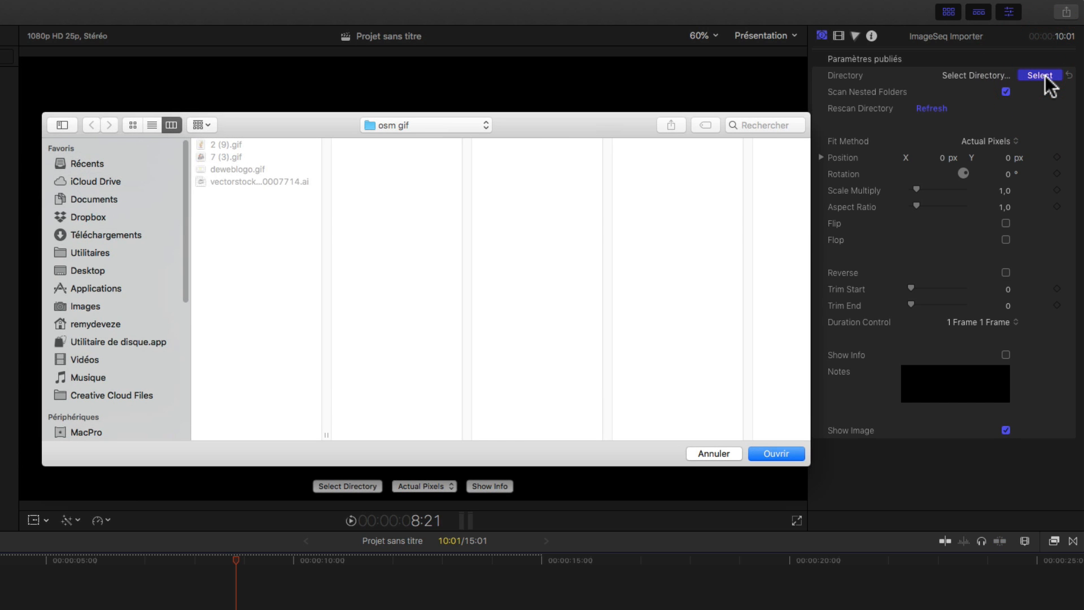
left_click_drag(188, 260, 212, 205)
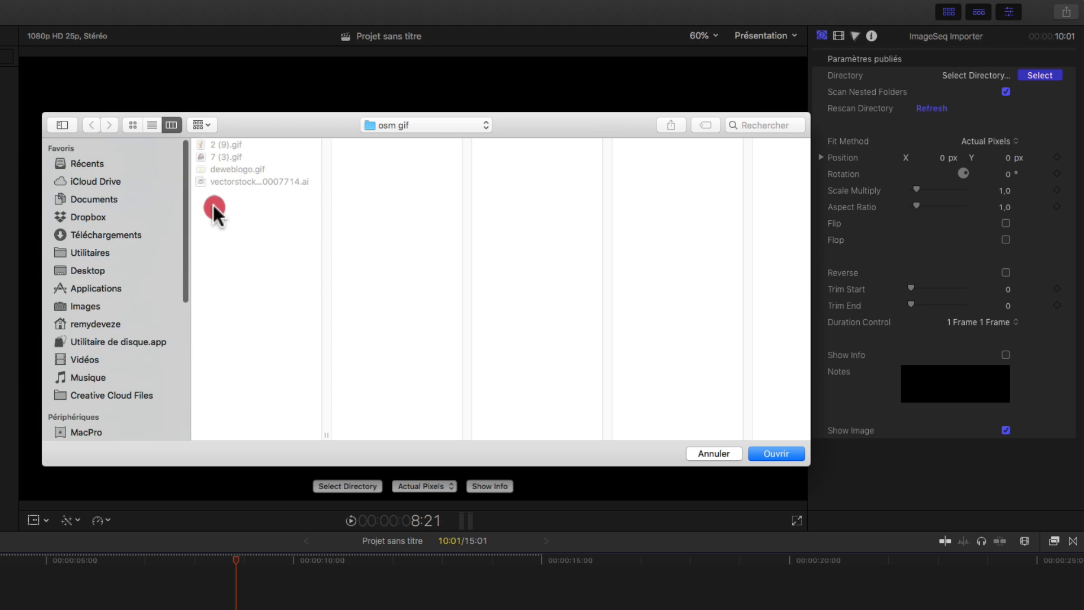
left_click(79, 270)
left_click_drag(327, 255, 328, 395)
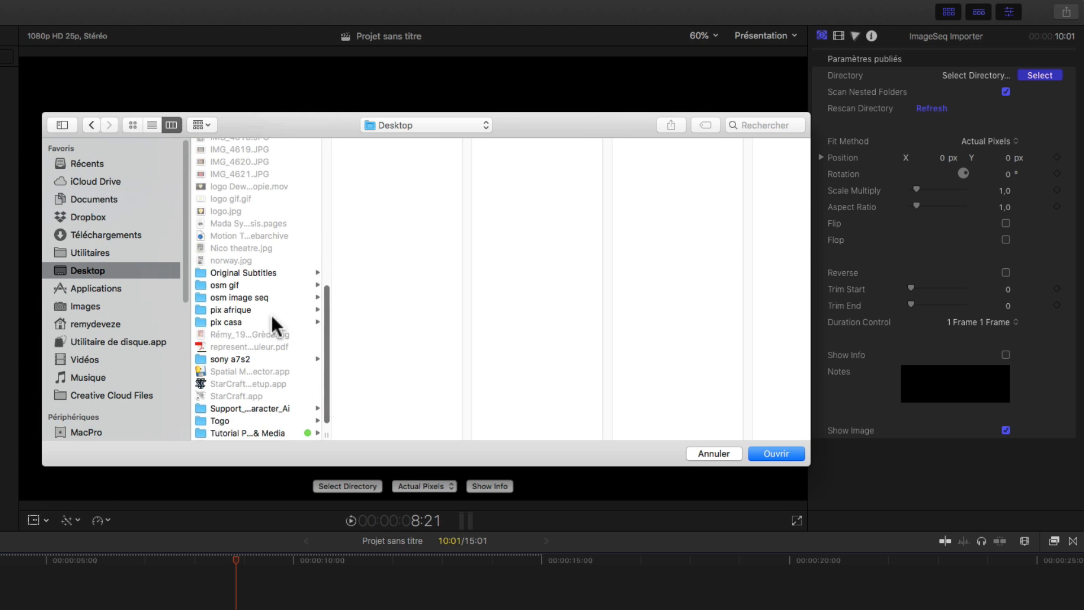
left_click(236, 300)
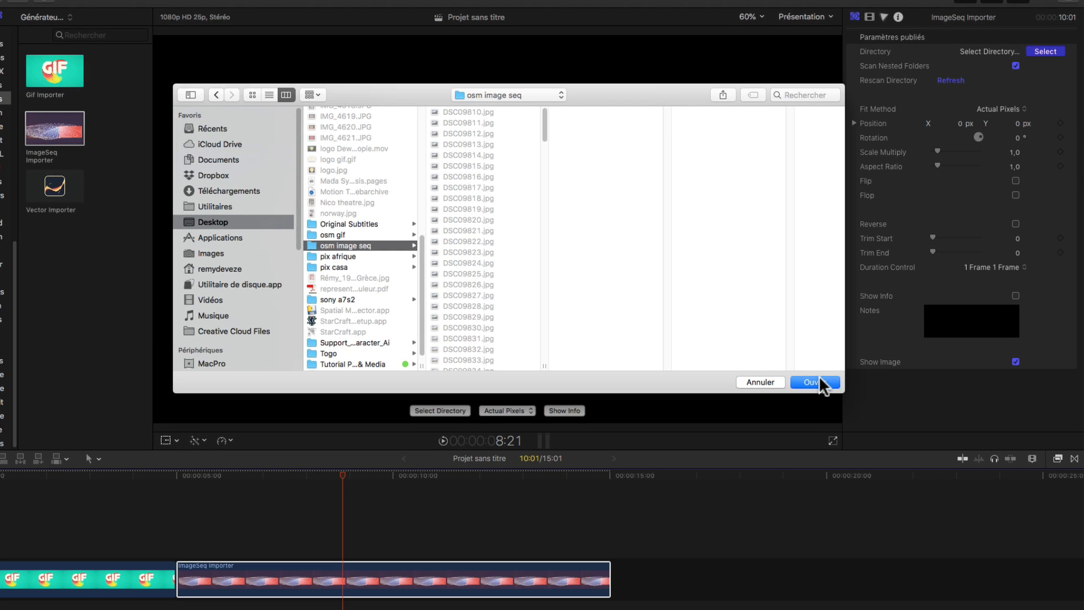
left_click(777, 453)
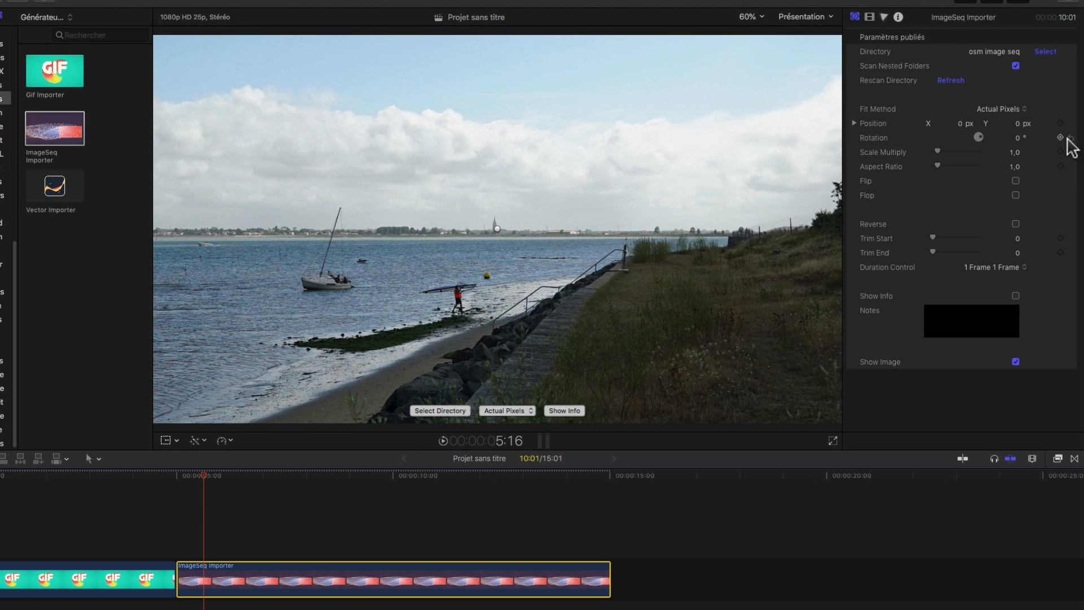
Compare the Fit and Fill methods on the image sequence and set its Fit Method to Stretch
left_click(1001, 110)
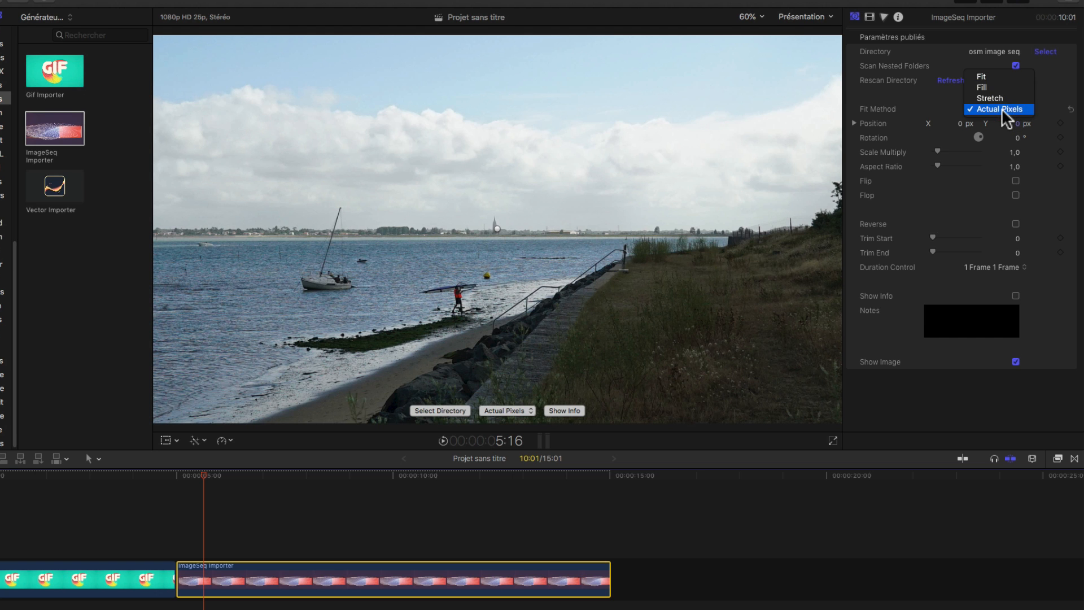
left_click(983, 78)
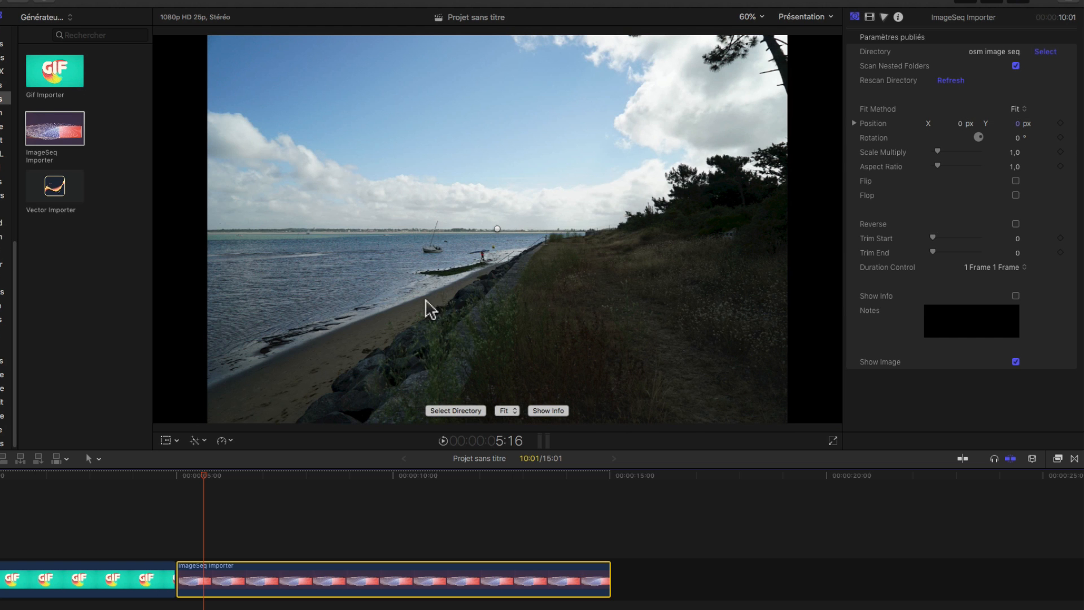
left_click(1023, 111)
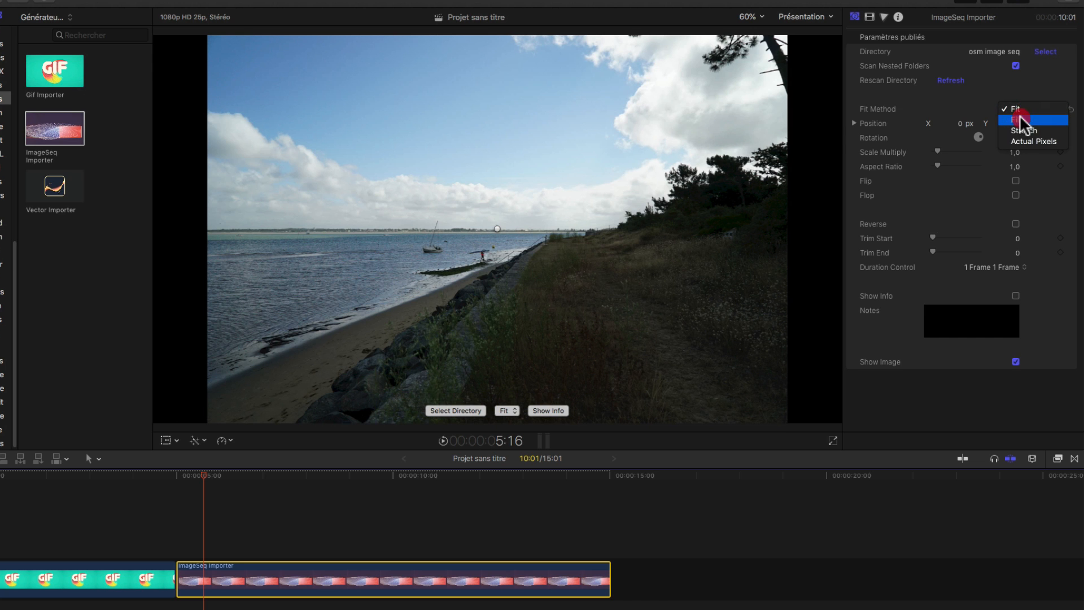
left_click(1022, 121)
left_click(1016, 110)
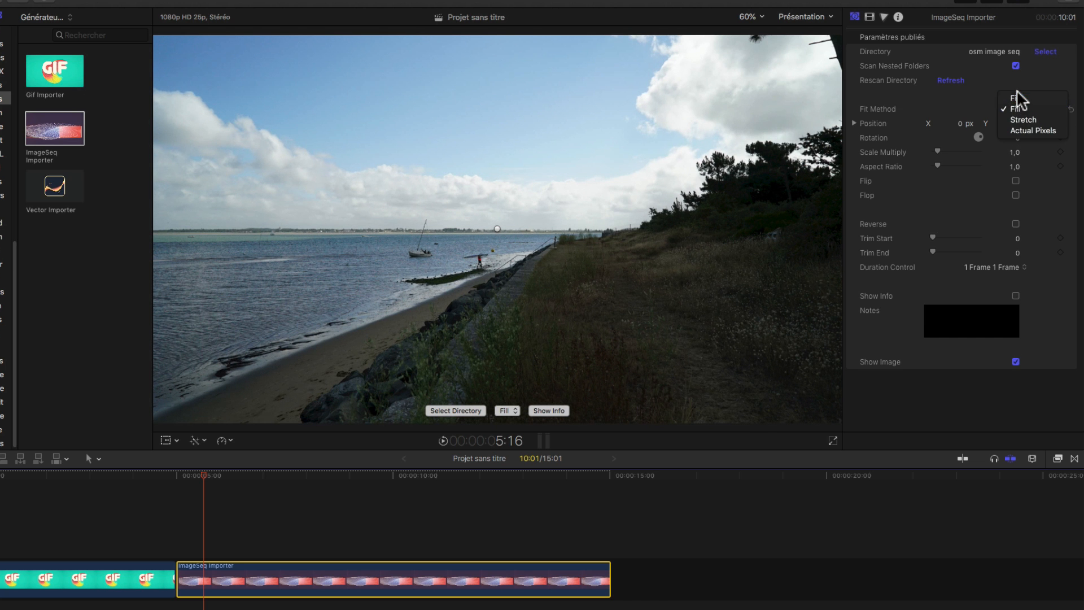
left_click(1019, 100)
left_click(1023, 115)
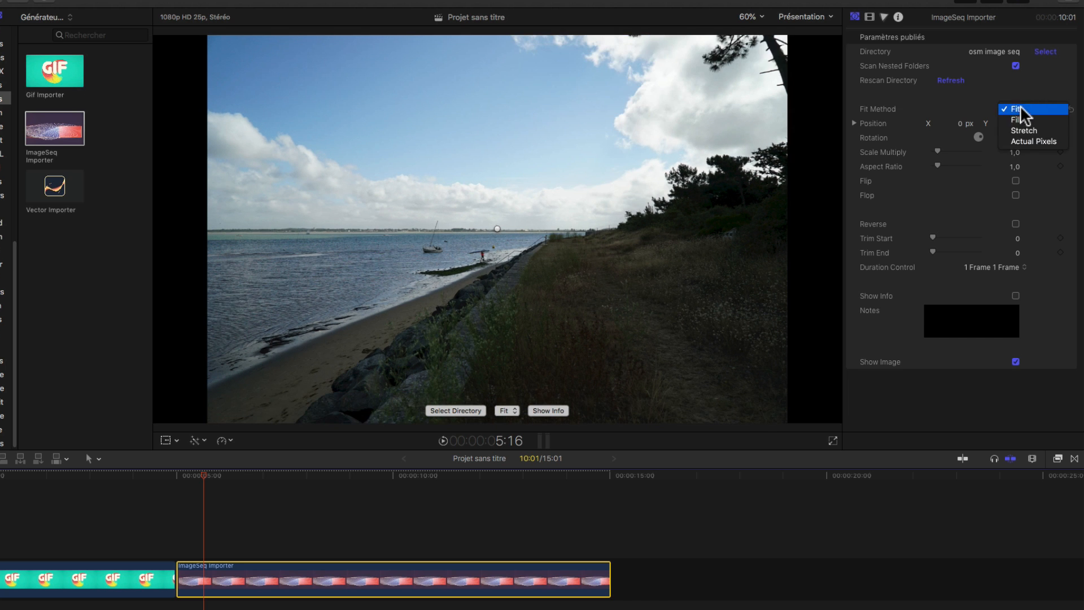
left_click(1024, 131)
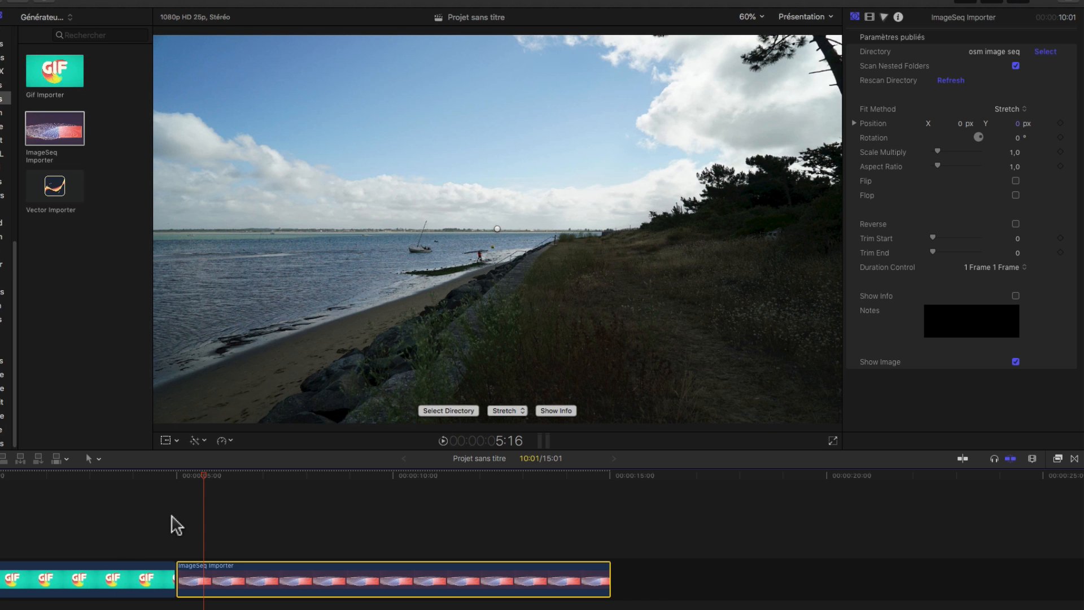
Play the ImageSeq Importer clip from its start to check the image sequence, and stop playback
left_click(178, 476)
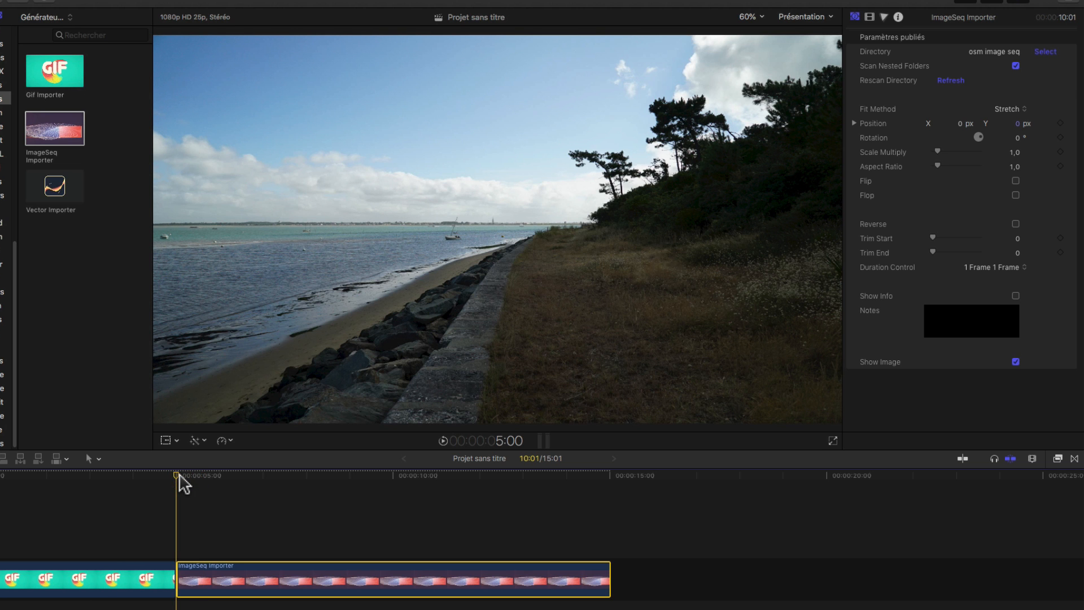
key("space")
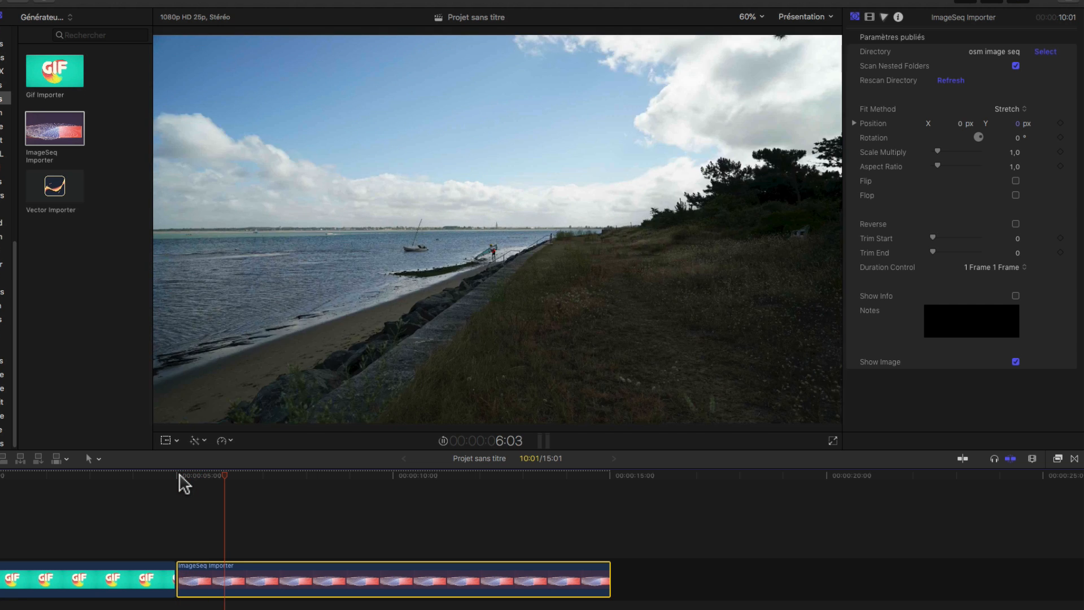
key("space")
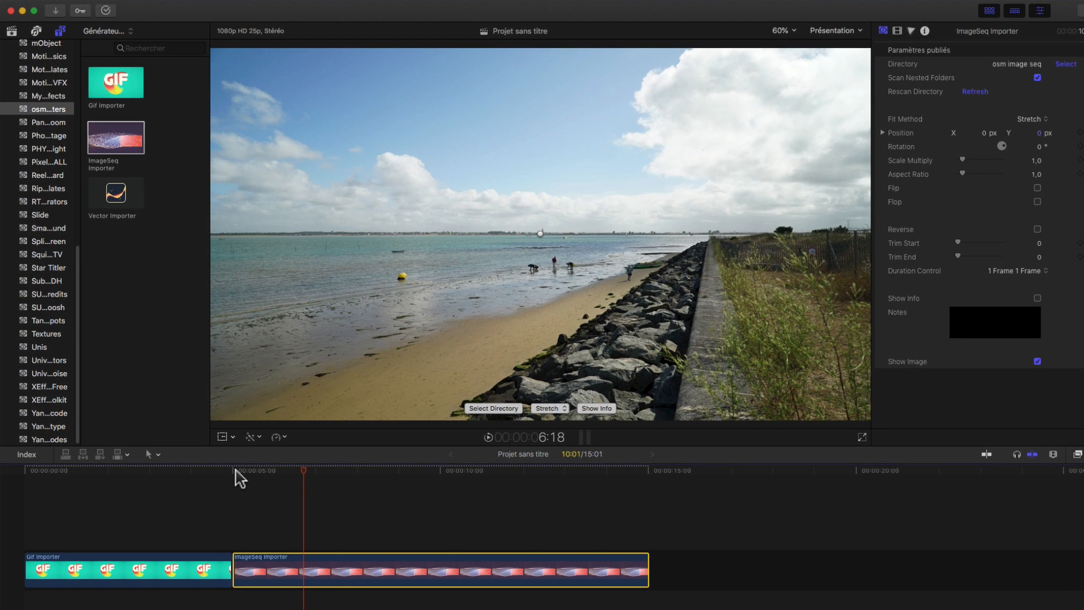
Append a Vector Importer generator to the end of the timeline and select it with the playhead over it
left_click(676, 472)
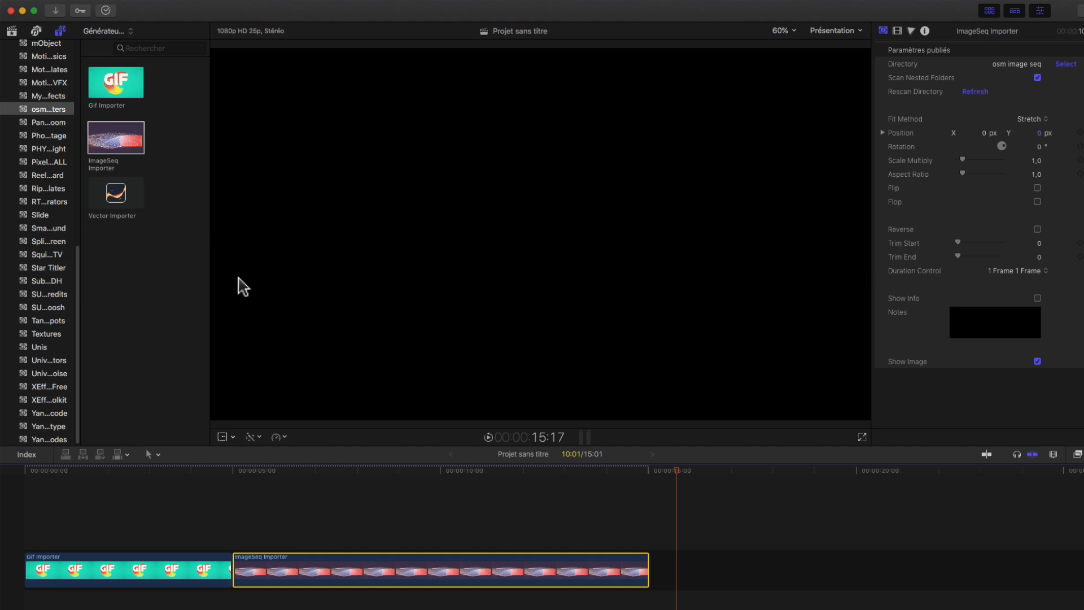
left_click(120, 198)
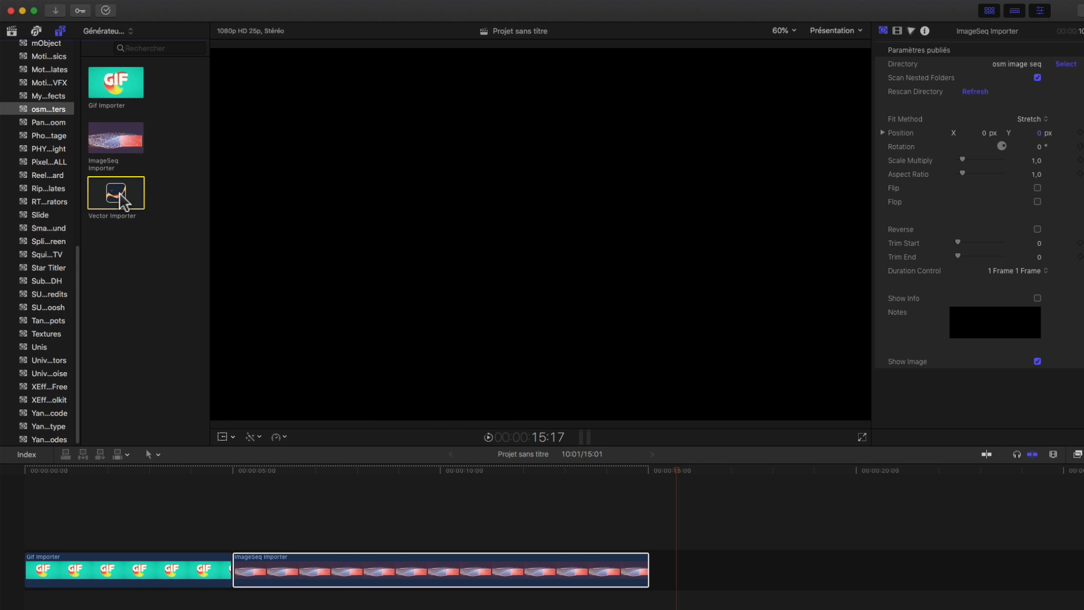
key("e")
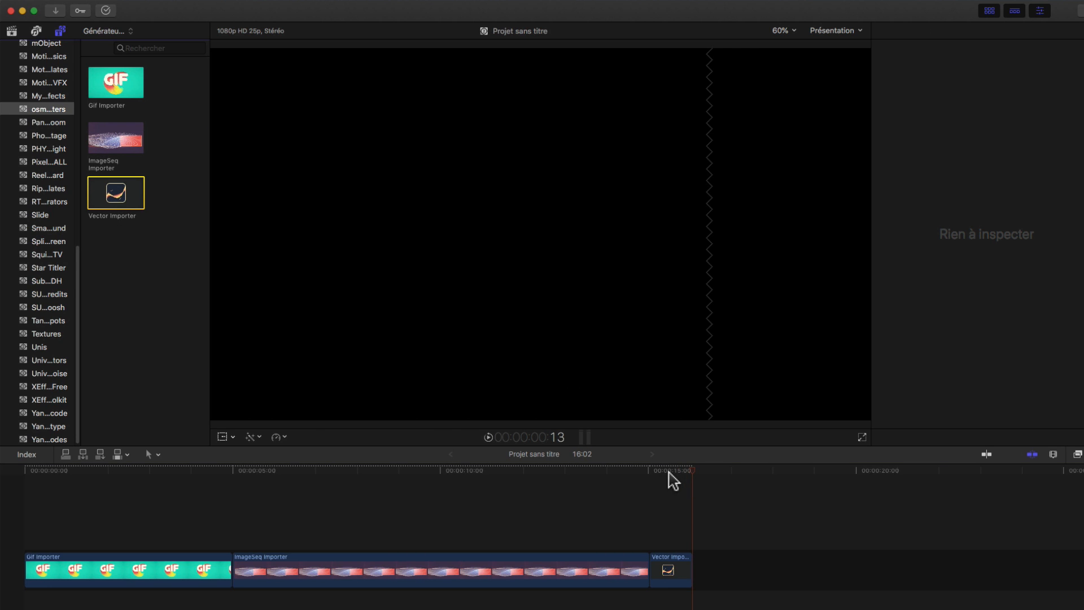
left_click(669, 472)
left_click(678, 572)
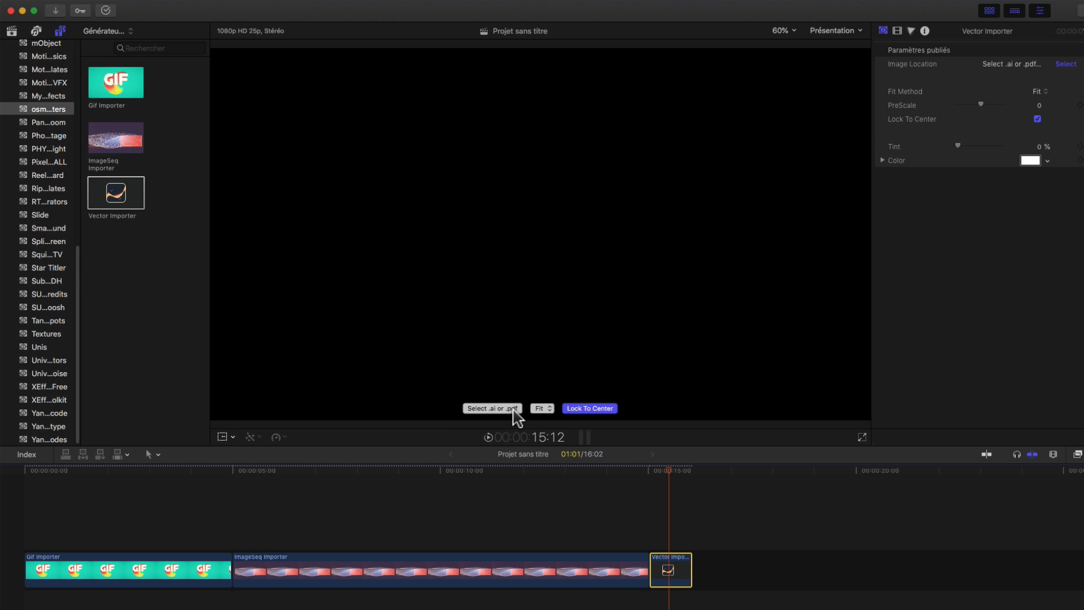
Load vectorstock_10007714.ai from the osm gif folder on the Desktop as the image of the Vector Importer clip
left_click(487, 408)
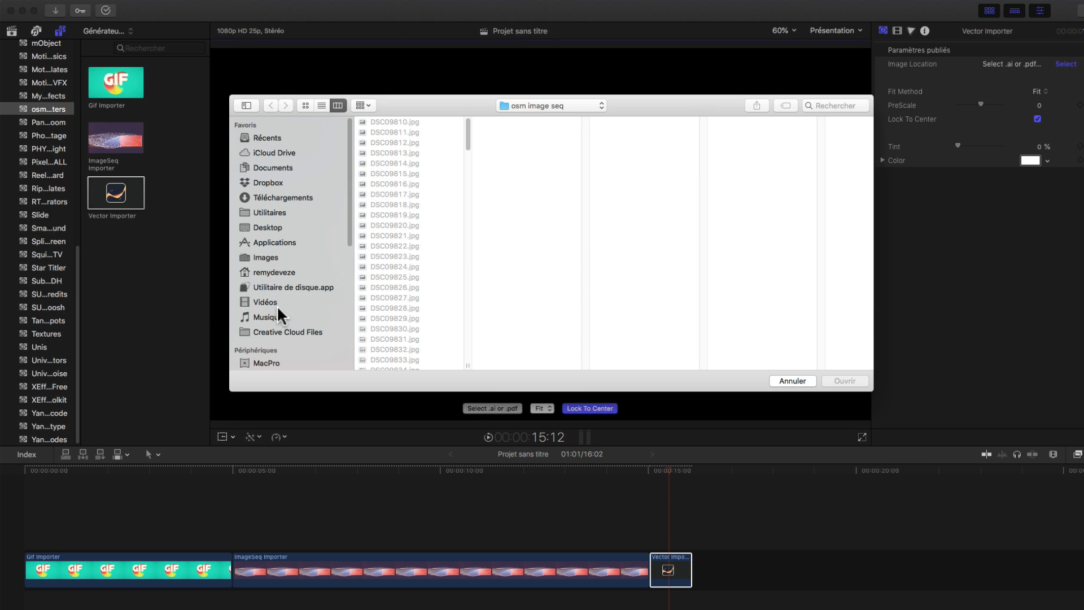
left_click(268, 228)
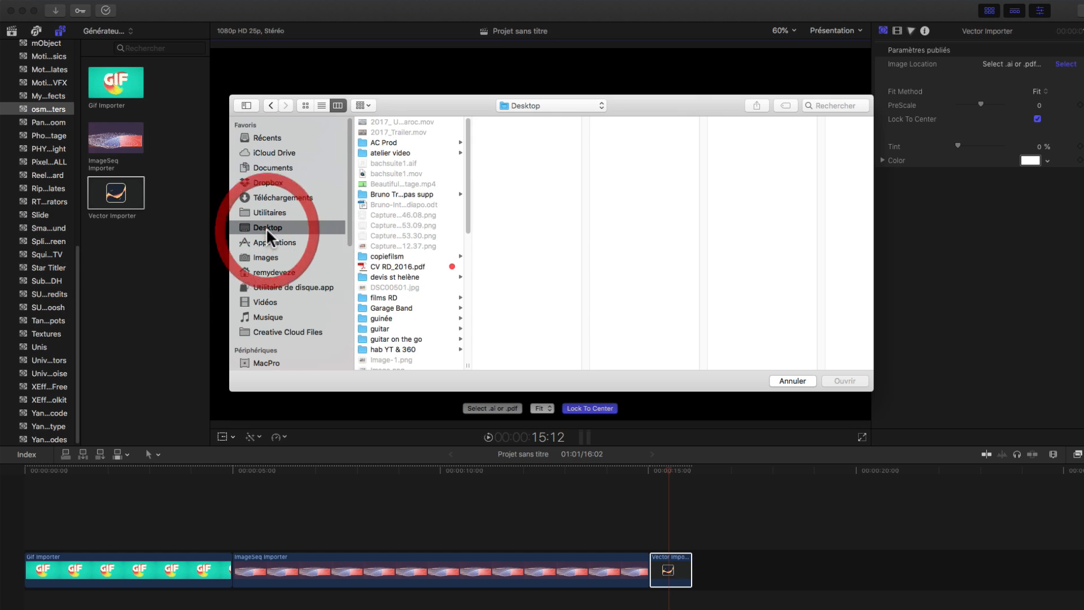
scroll(443, 296, "down", 3)
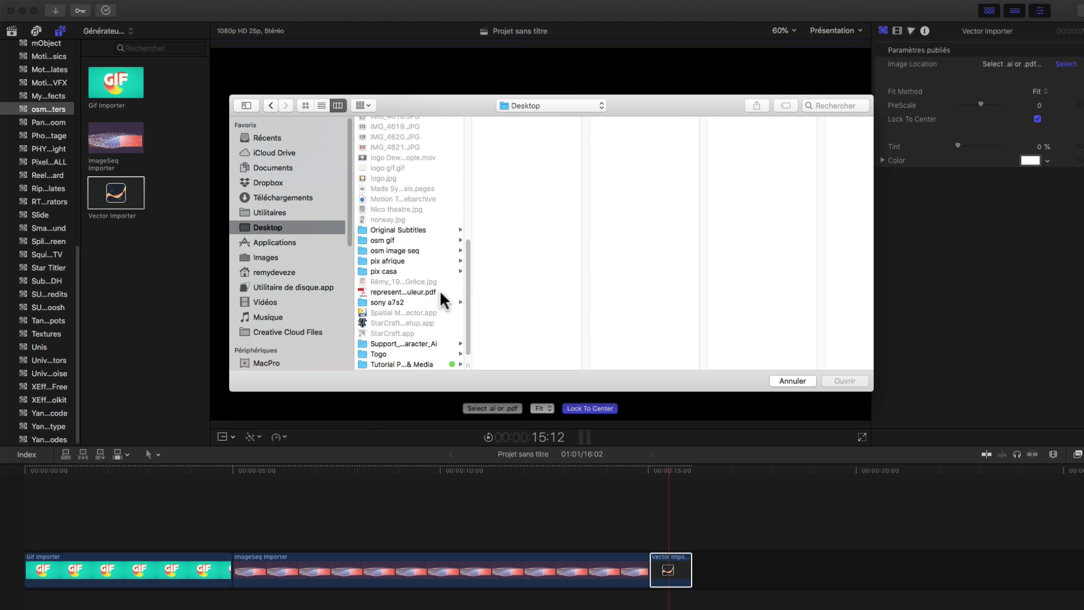
left_click(378, 241)
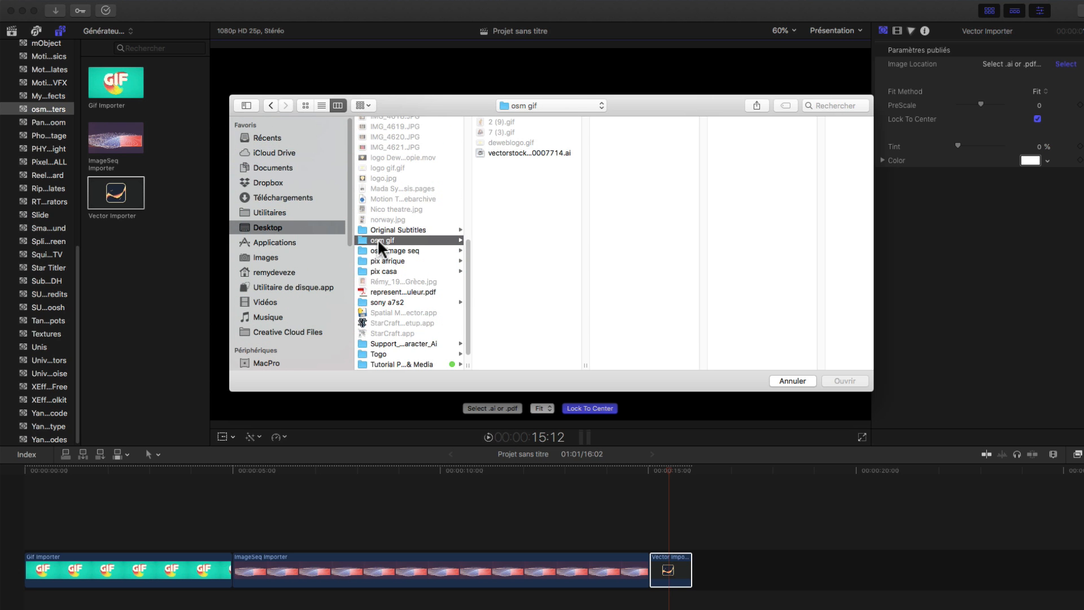
left_click(521, 152)
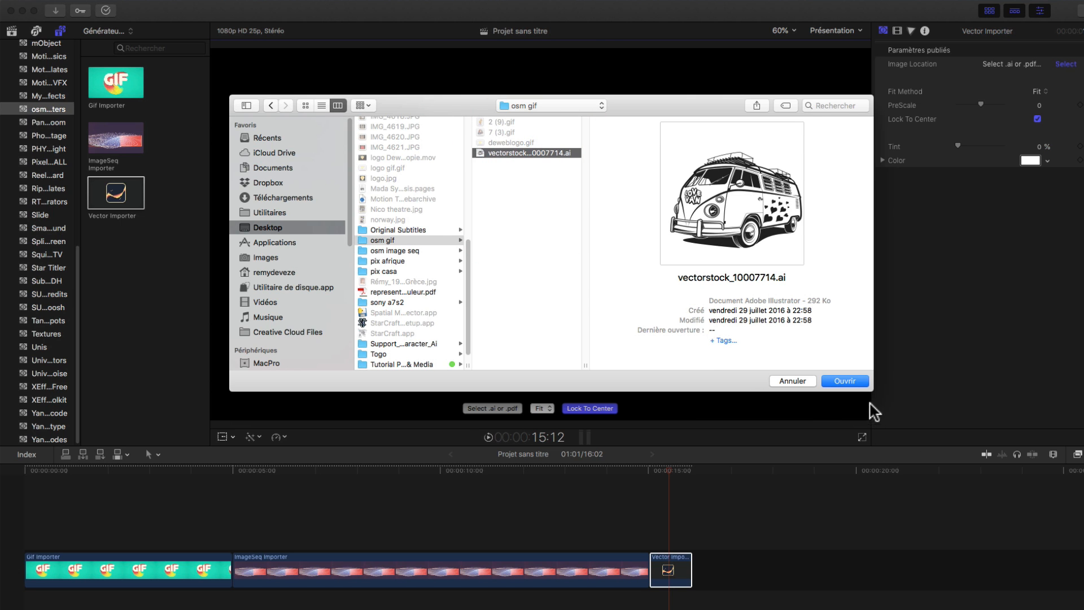
left_click(850, 381)
left_click(842, 383)
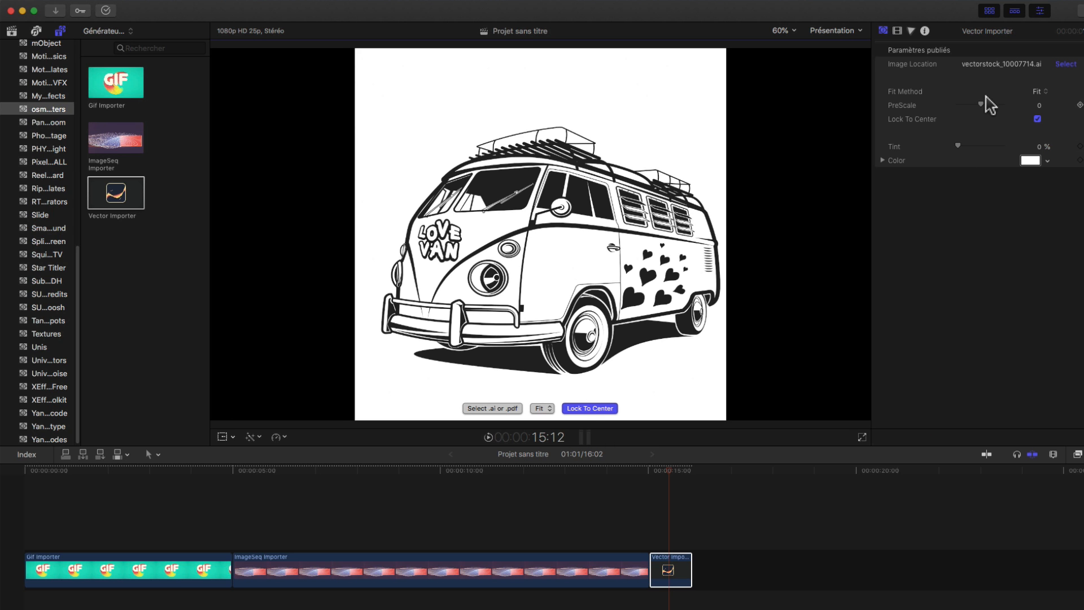
Set the PreScale of the van artwork to -450 and turn off Lock To Center
left_click_drag(981, 104, 961, 105)
left_click(1037, 119)
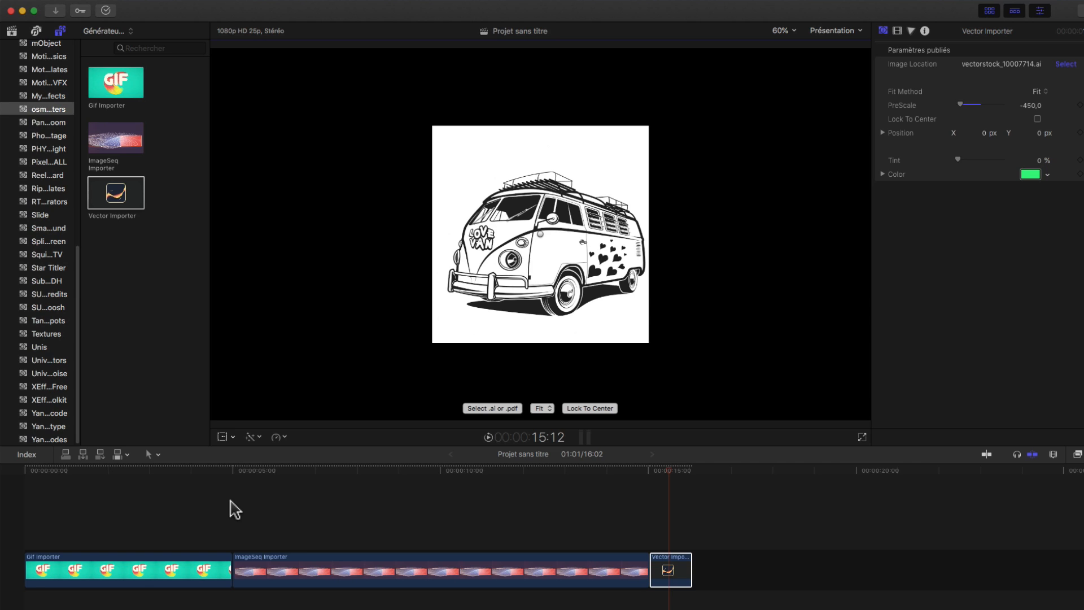
Show the media library and move the ImageSeq Importer clip beneath the Gif Importer clip at the start of the timeline
left_click(156, 471)
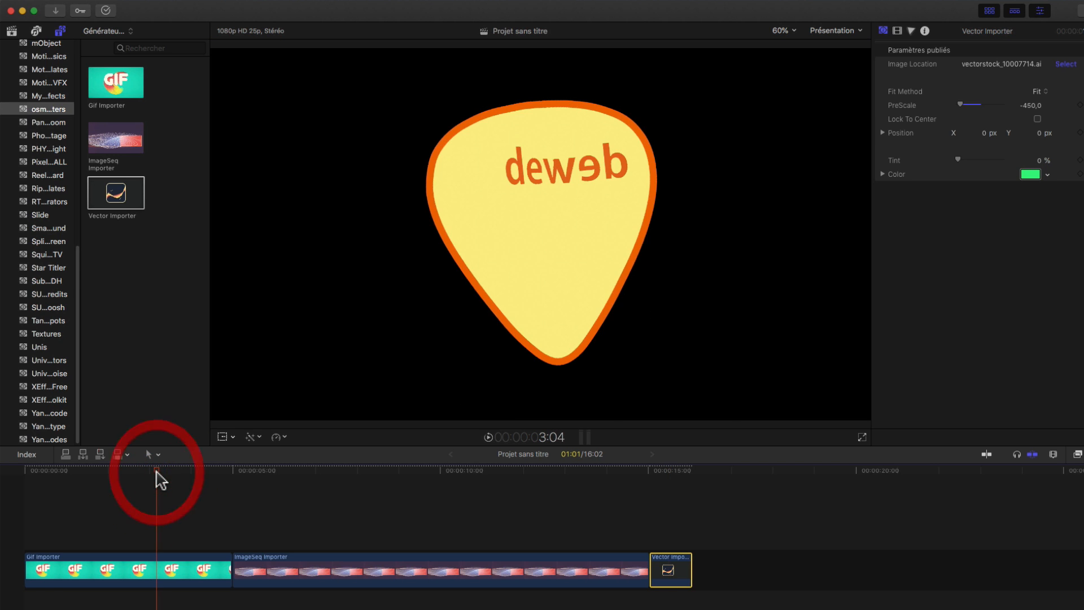
left_click(14, 31)
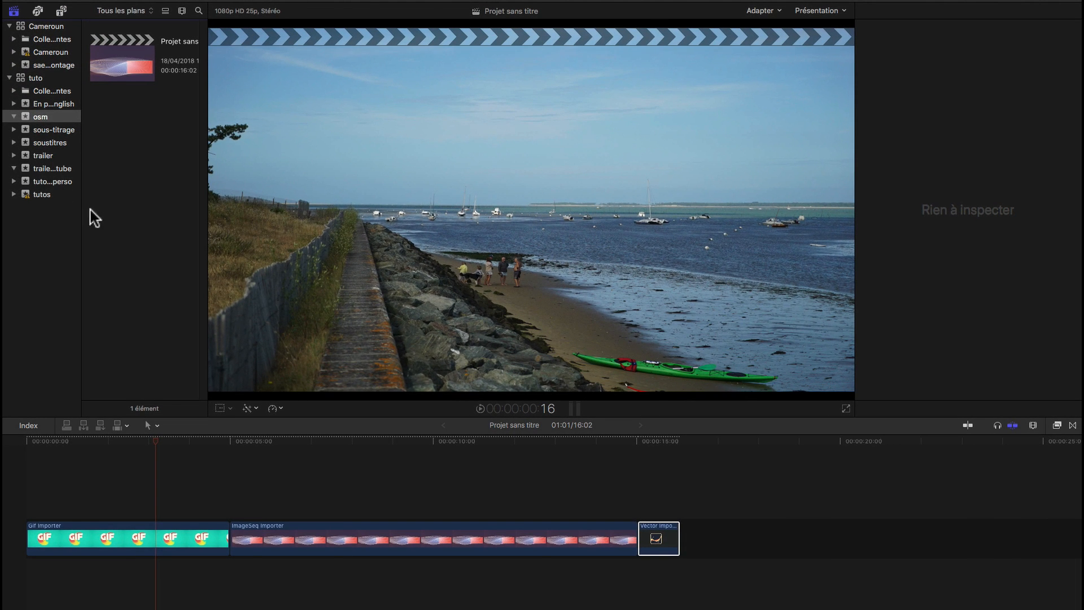
left_click_drag(348, 539, 60, 593)
Select the Gif Importer clip with the playhead near its start and set the logo's Scale to 20
left_click_drag(85, 444, 44, 460)
left_click(46, 537)
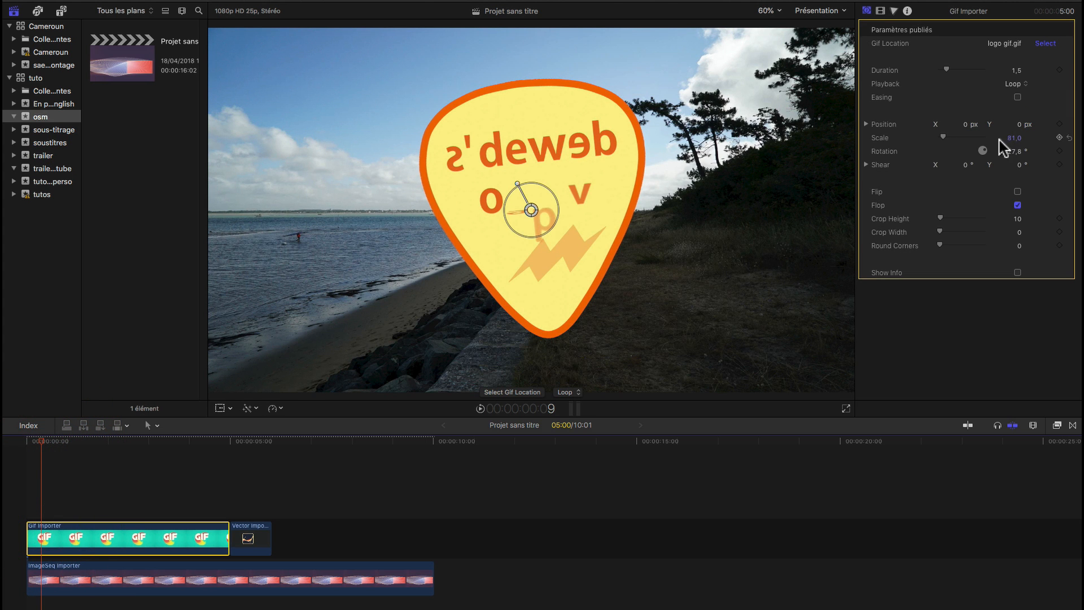
left_click(1013, 139)
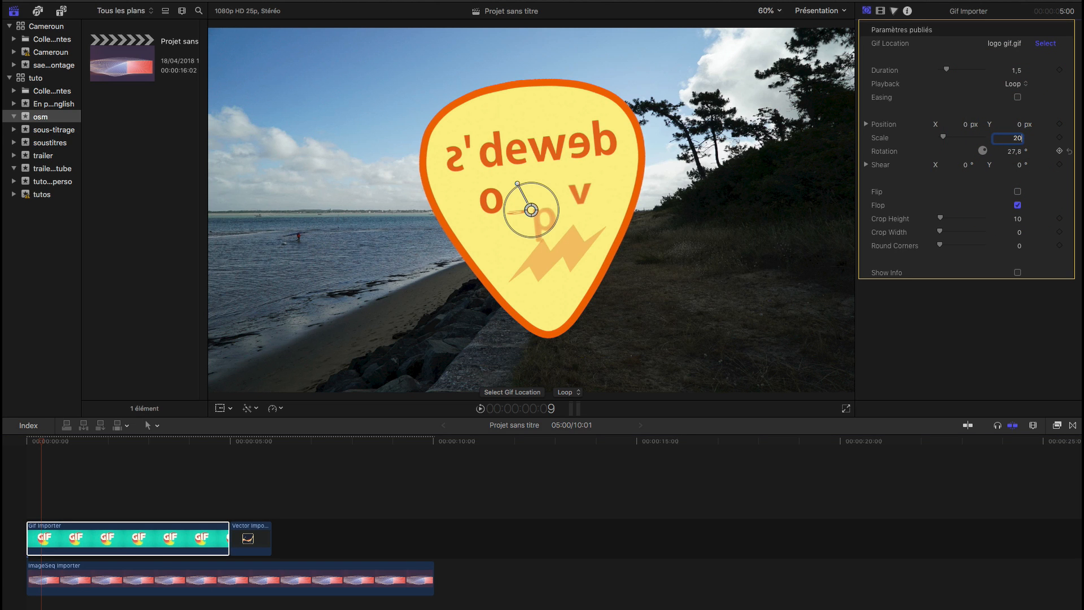
key("Return")
Turn off Flop for the logo GIF, rotate it to about 23° and move it to the upper-left area of the picture
left_click_drag(518, 184, 482, 234)
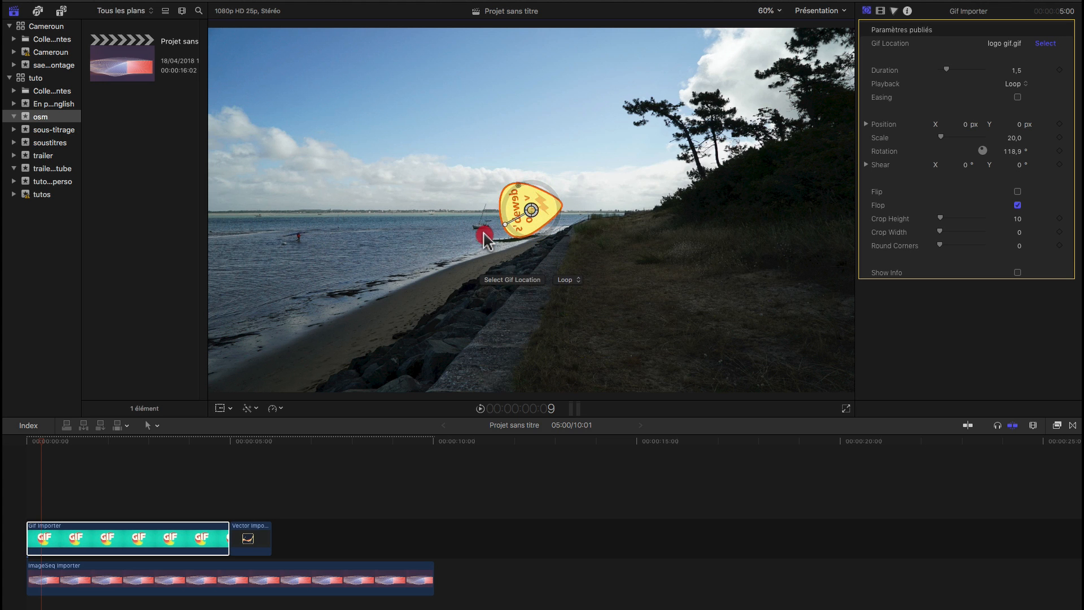
left_click(1017, 206)
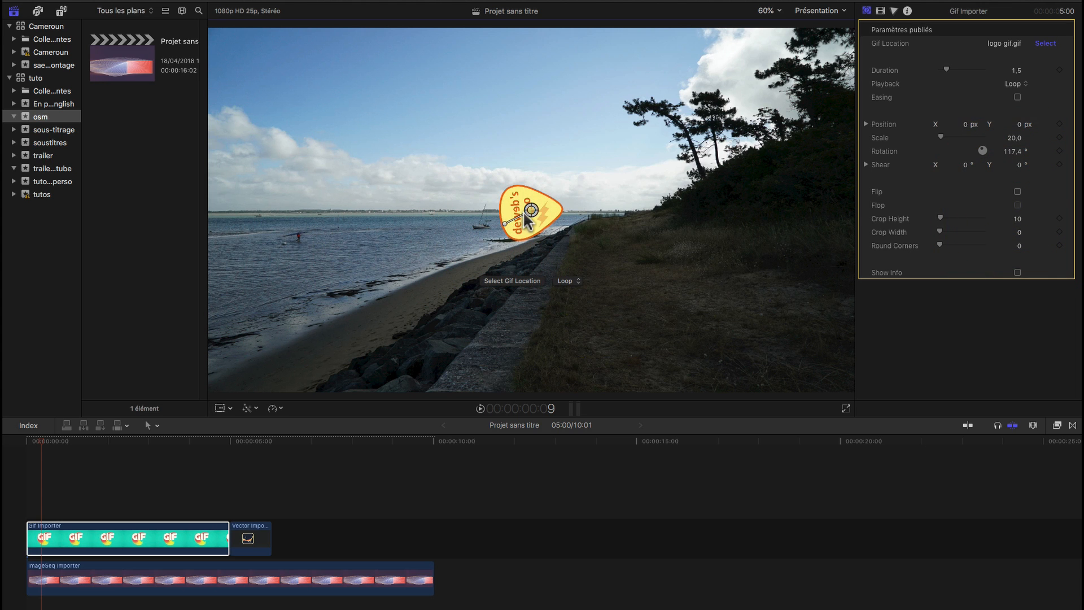
left_click_drag(504, 223, 515, 174)
left_click_drag(530, 212, 282, 85)
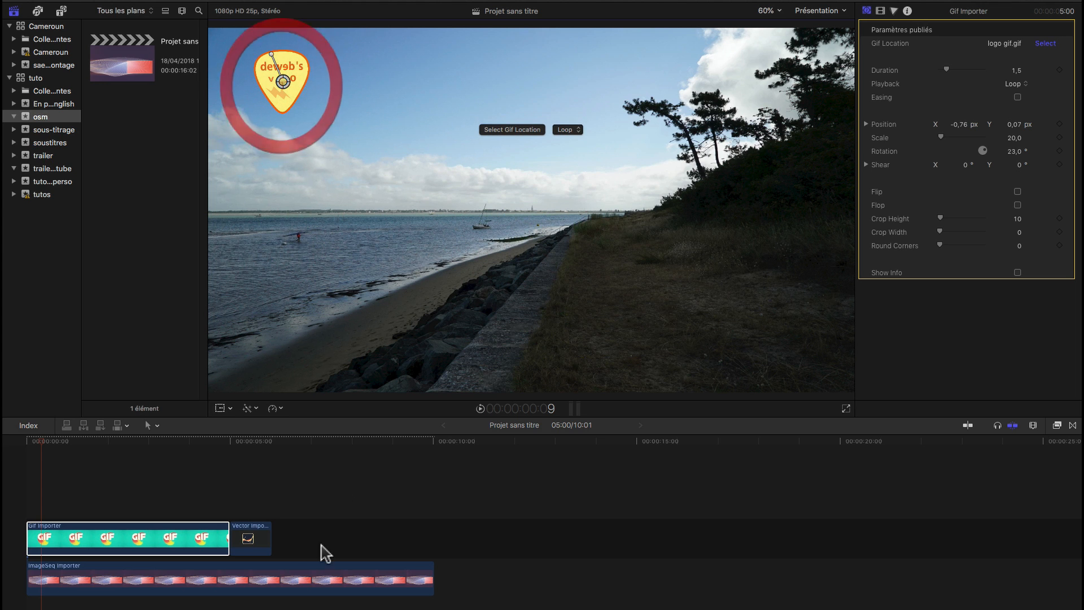
Delete the Vector Importer clip, extend the Gif Importer clip to the end of the ImageSeq Importer clip, and check the overlay near the start
left_click(248, 538)
key("Delete")
left_click_drag(228, 539, 433, 539)
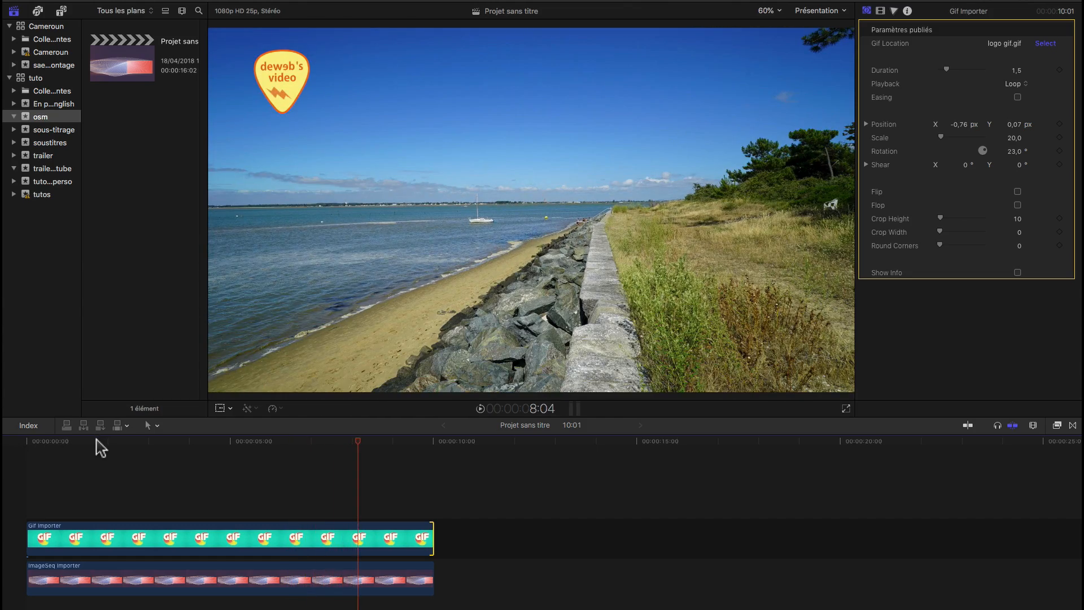
left_click_drag(96, 439, 90, 463)
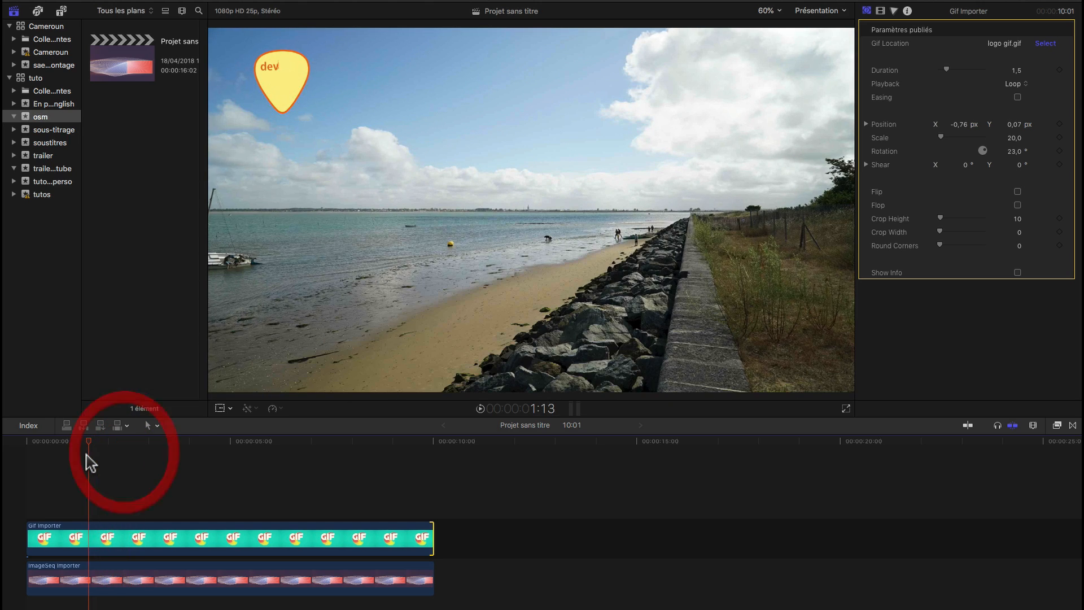